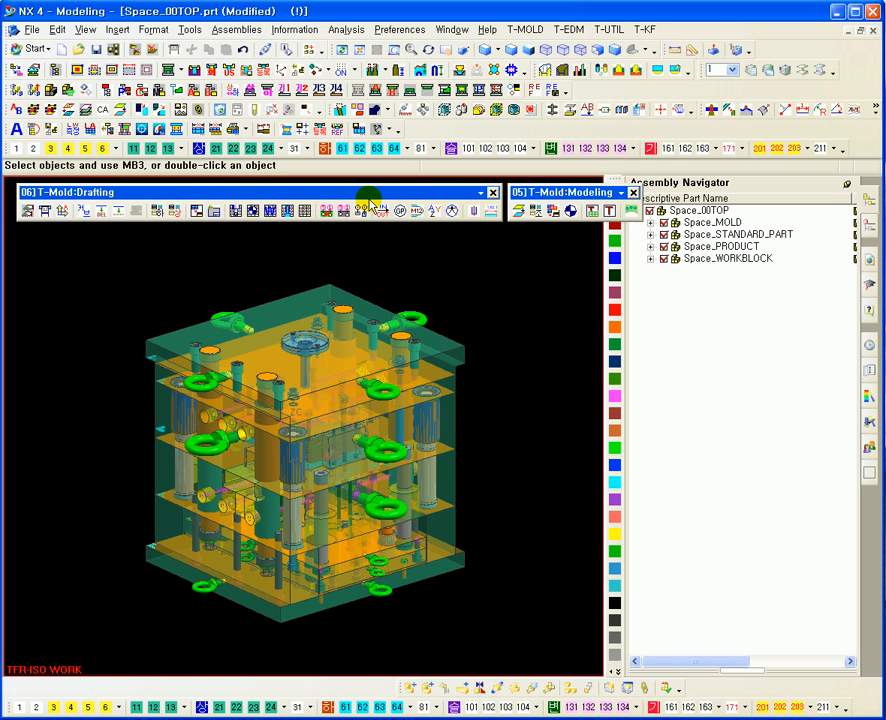
left_click(373, 208)
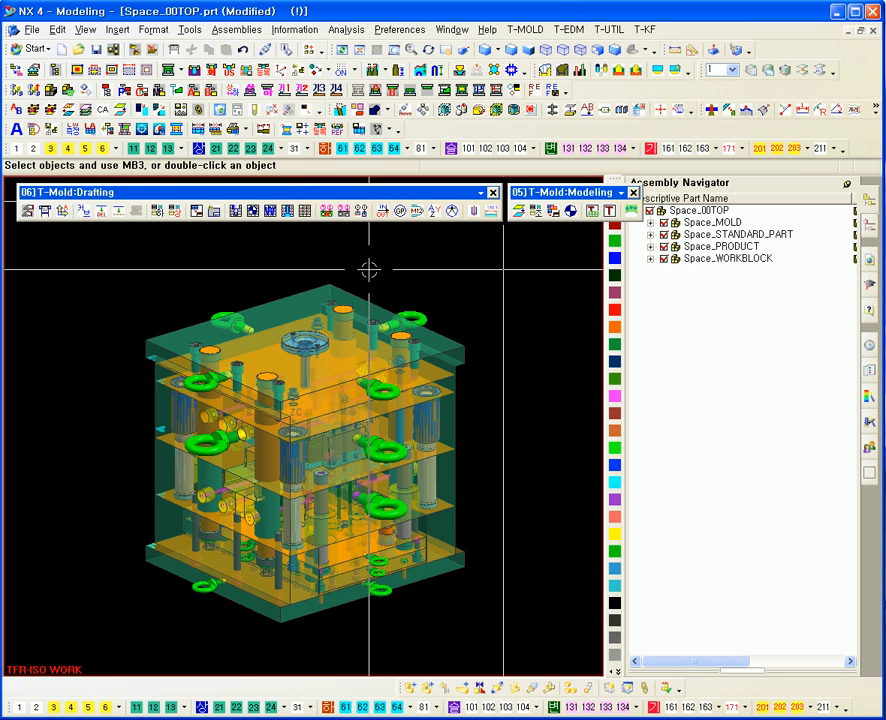
middle_click_drag(489, 281, 479, 287)
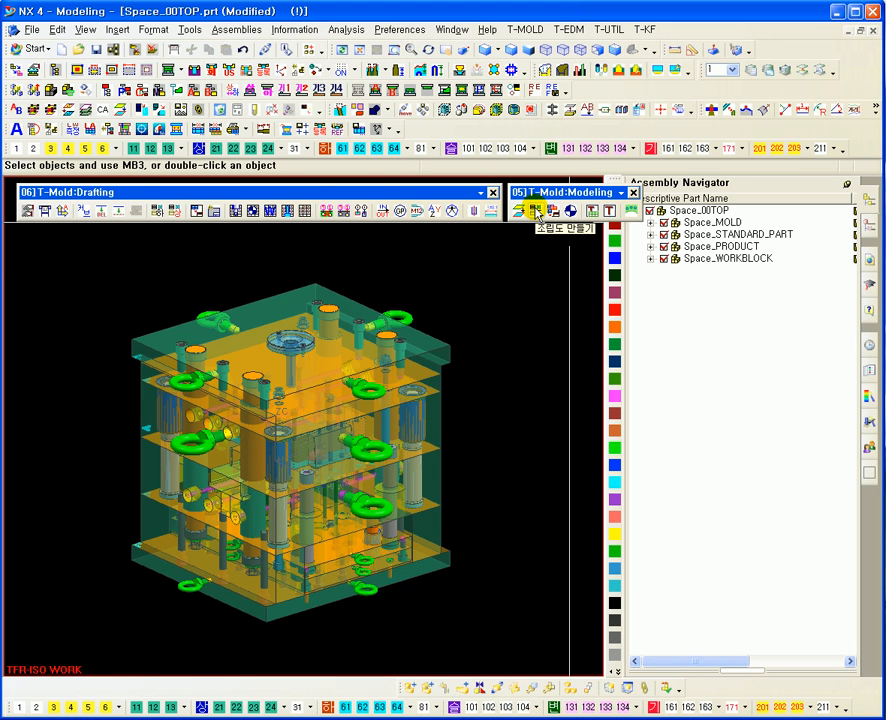
- Create an upper assembly part named ASSY over the mold base with the mold base assembly drawing tool
left_click(536, 212)
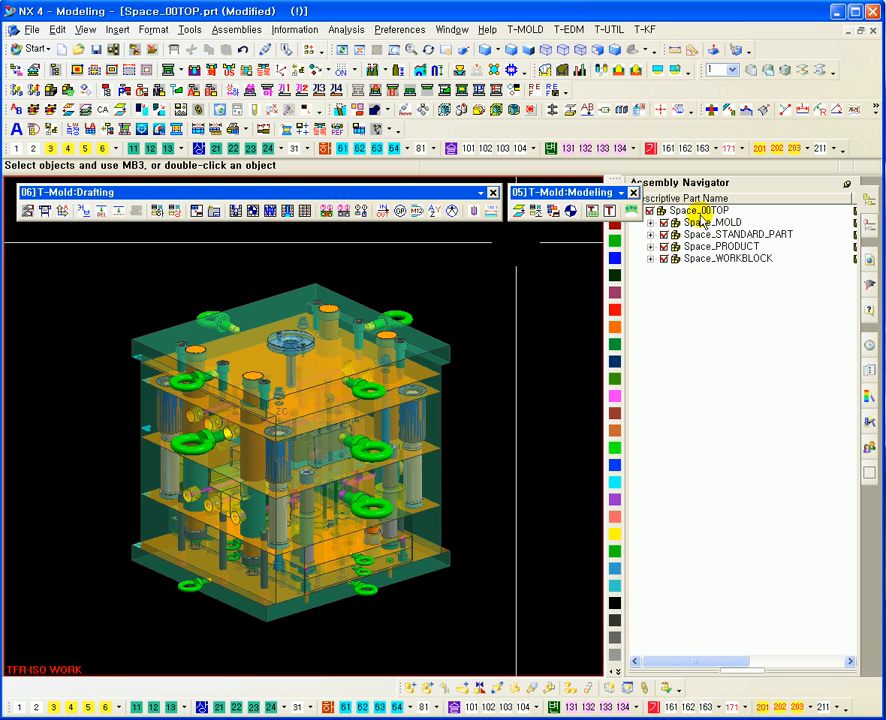
left_click(537, 213)
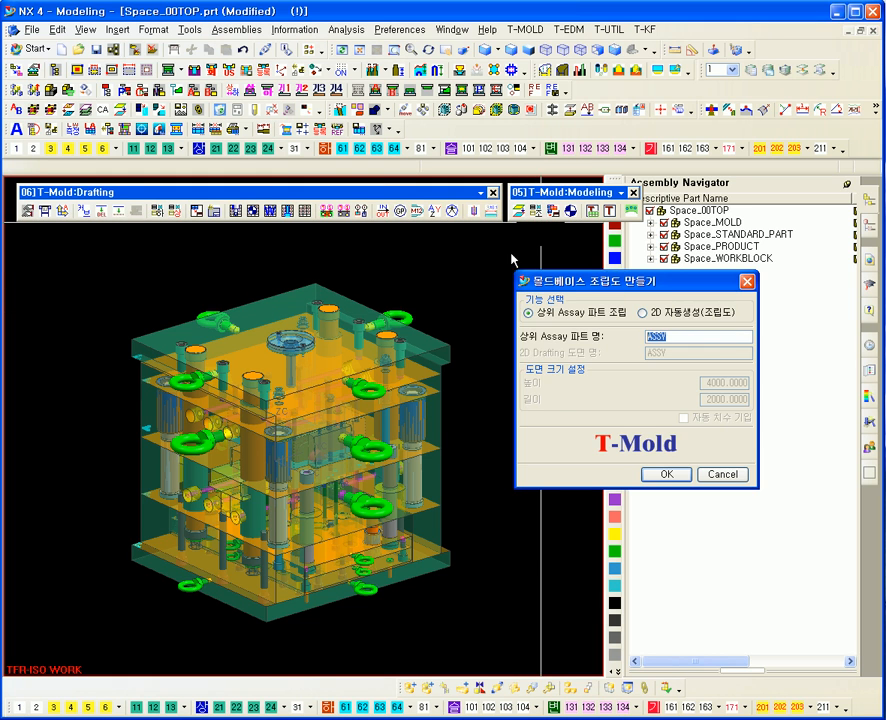
left_click_drag(545, 285, 424, 248)
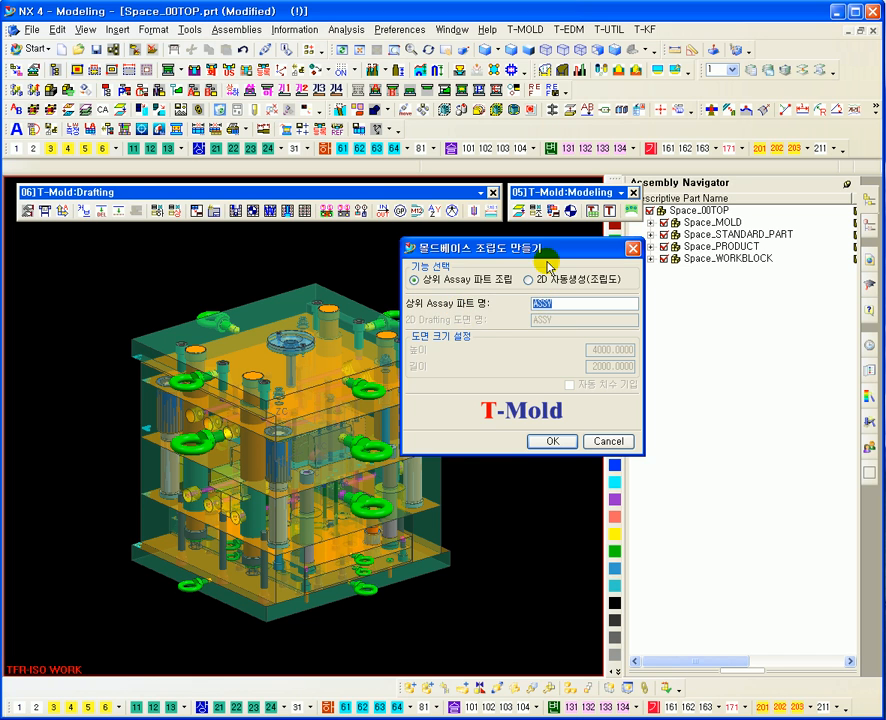
mouse_move(560, 248)
left_mouse_down()
mouse_move(578, 262)
mouse_move(562, 248)
left_mouse_up()
left_click(577, 320)
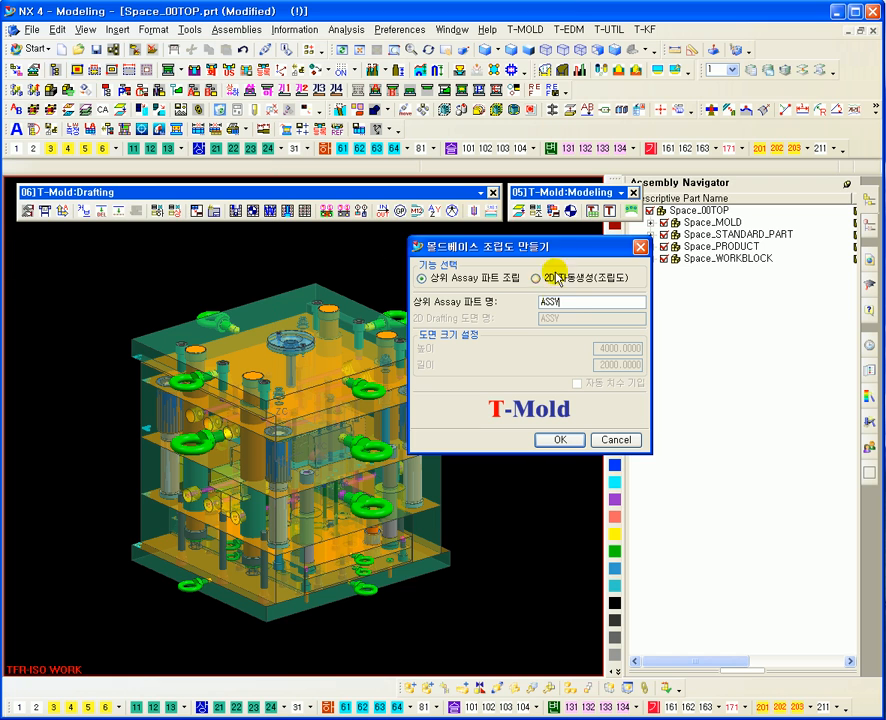
left_click_drag(562, 303, 537, 305)
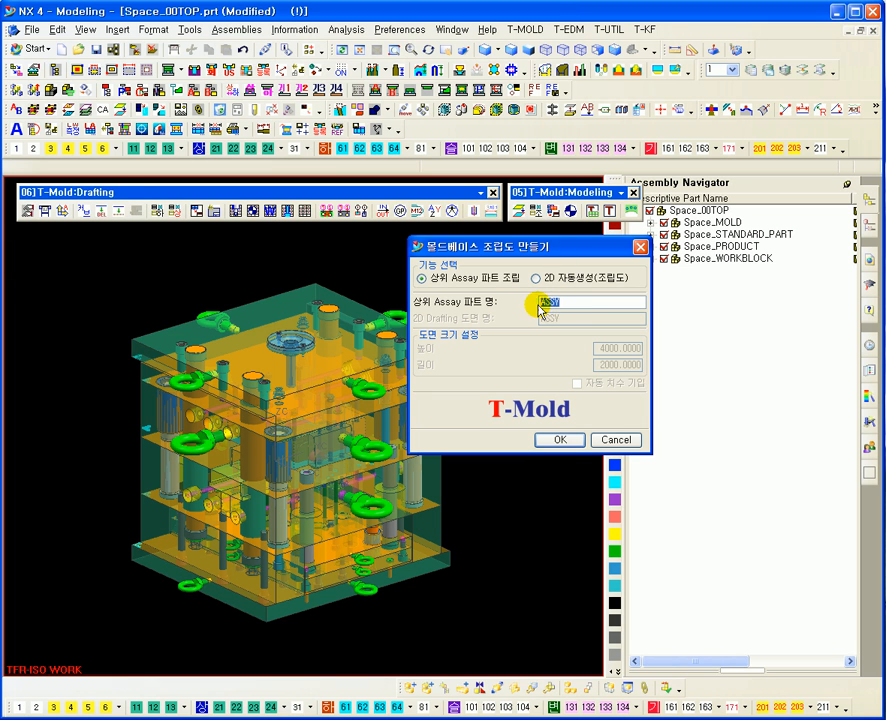
left_click(571, 305)
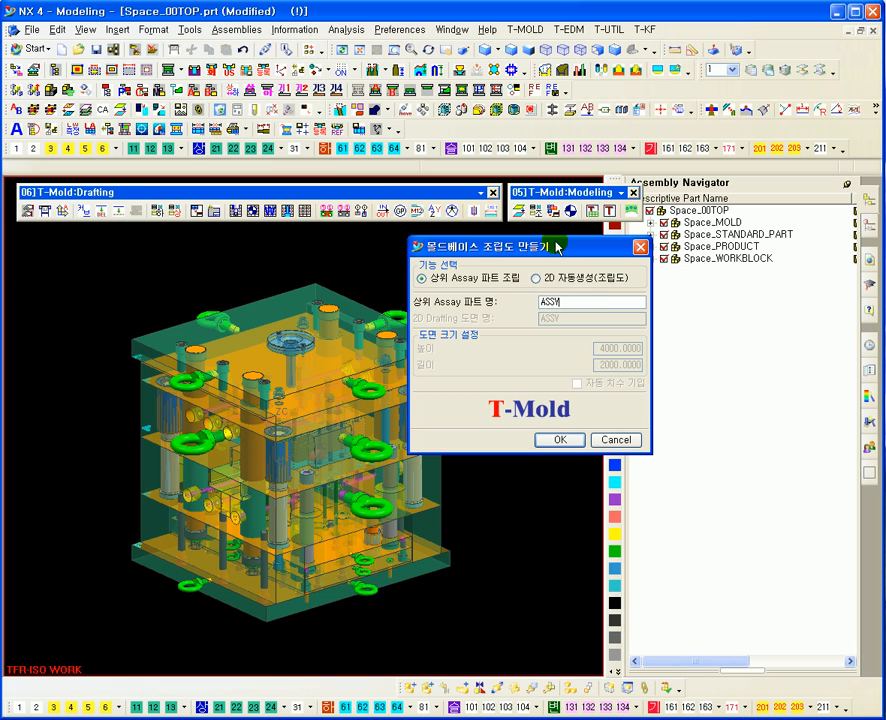
left_click_drag(566, 250, 550, 243)
left_click(546, 433)
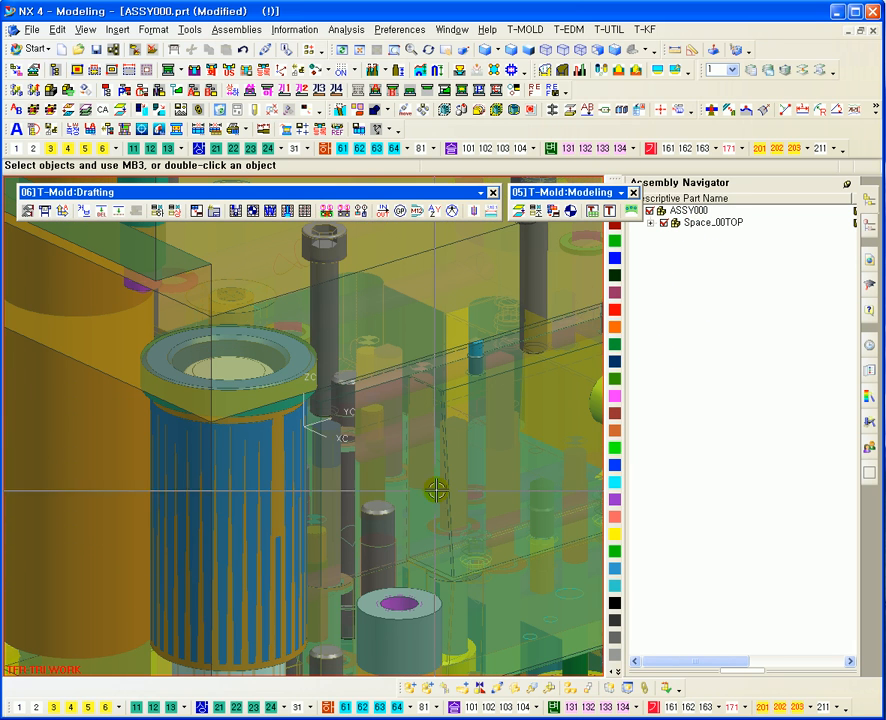
- Look over the new assembly model and review its layer list in the Layer Settings
middle_click_drag(346, 550, 331, 317, "ctrl")
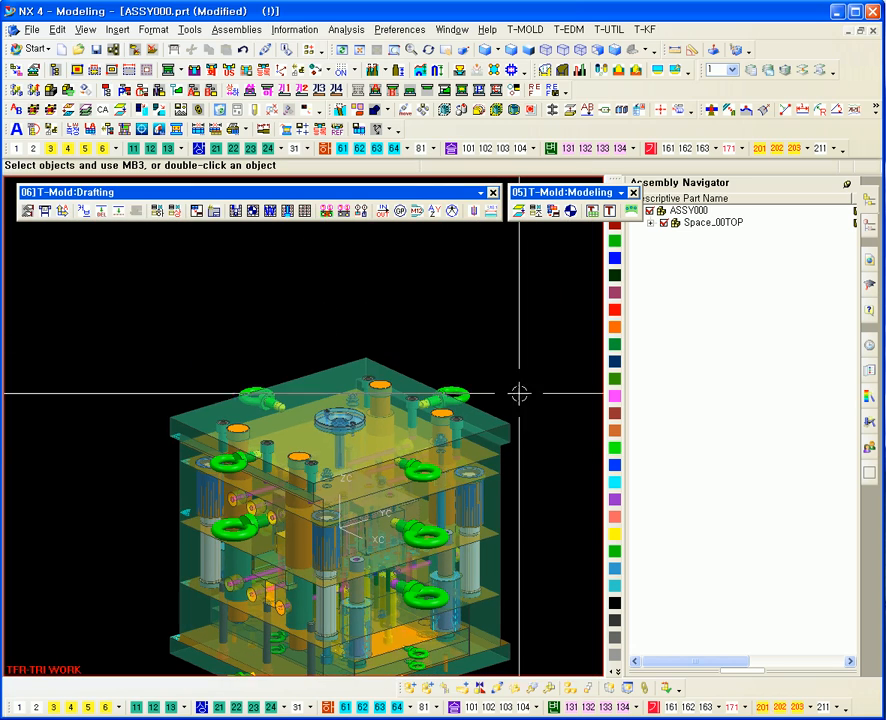
middle_click_drag(538, 452, 548, 383)
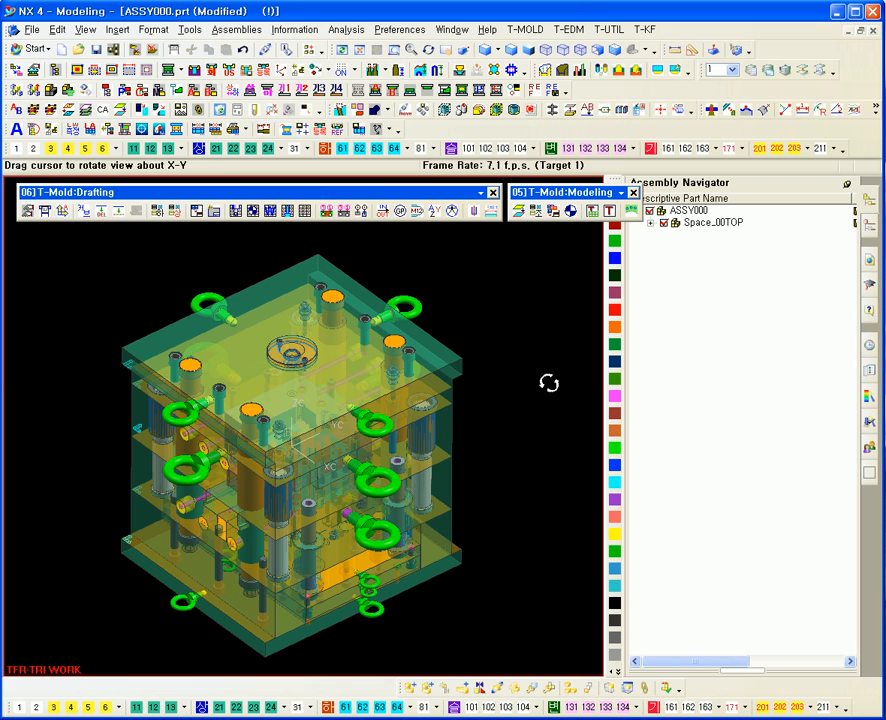
middle_click_drag(548, 383, 548, 382)
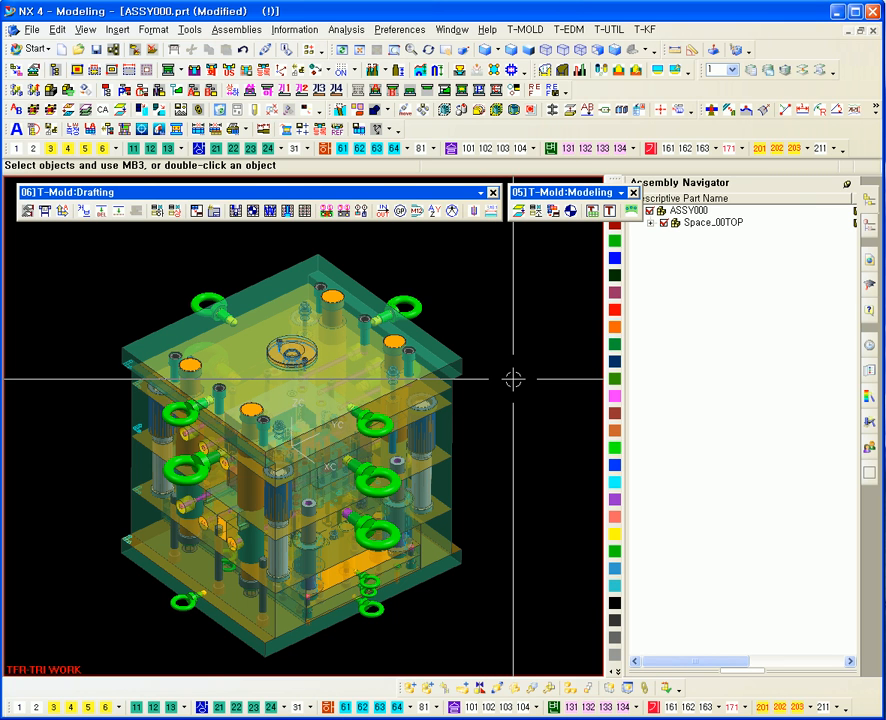
key("ctrl+l")
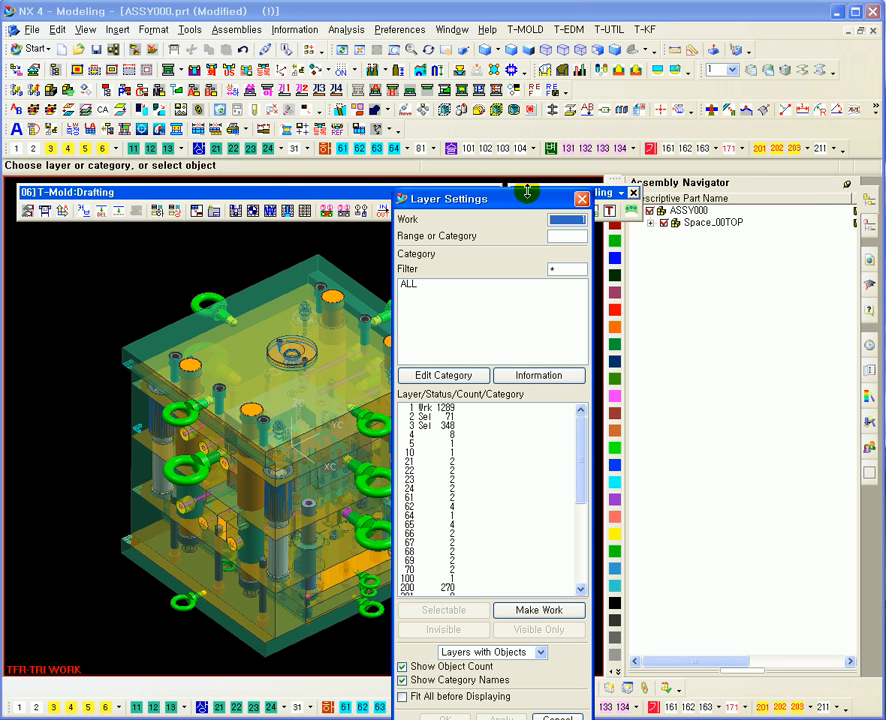
left_click_drag(513, 203, 552, 138)
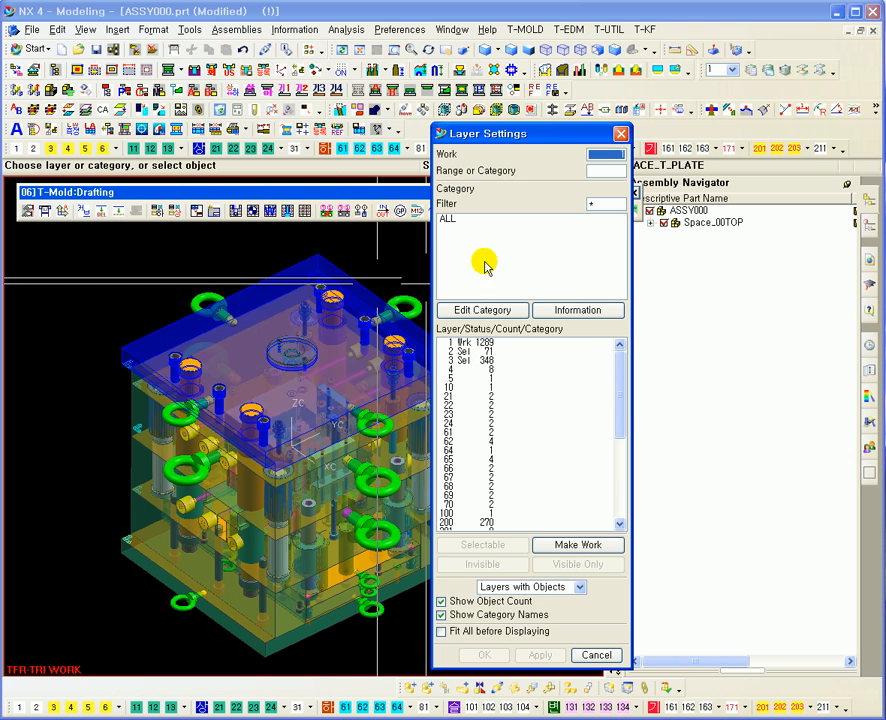
left_click(620, 134)
middle_click_drag(507, 271, 558, 360)
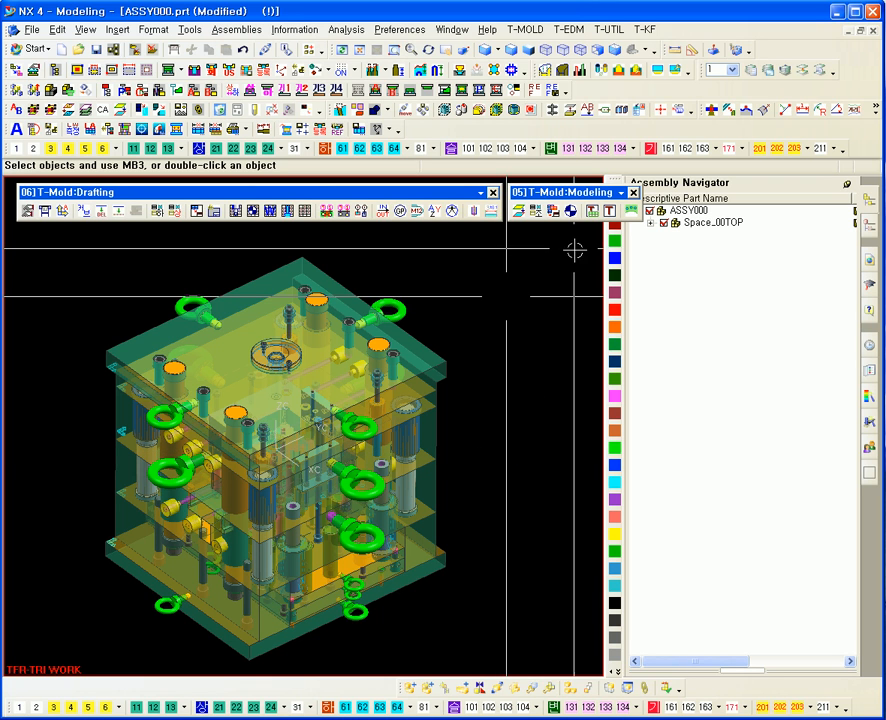
left_click(518, 212)
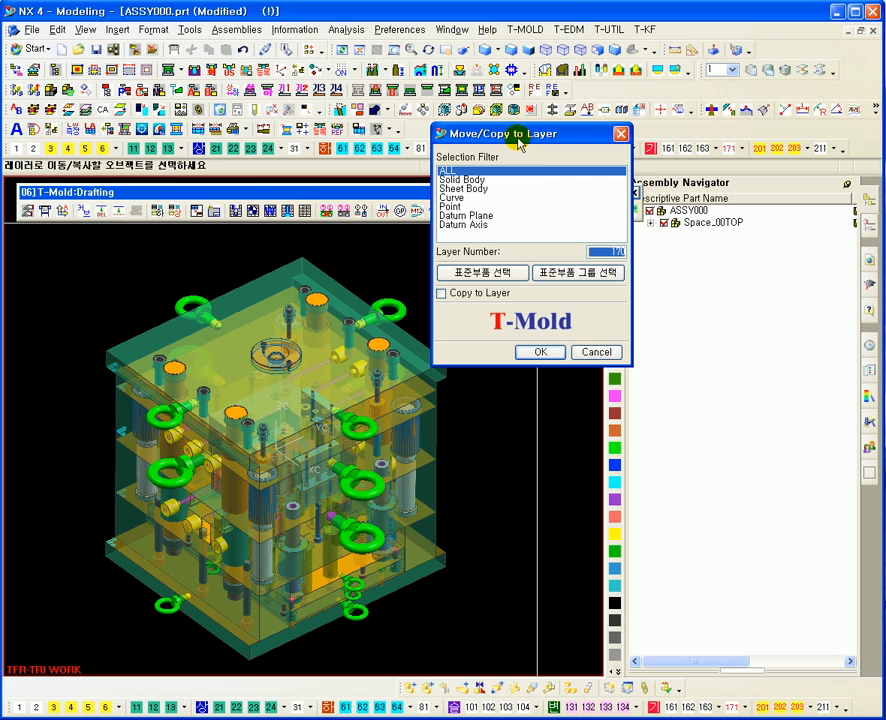
left_click(621, 134)
middle_click_drag(485, 390, 449, 289)
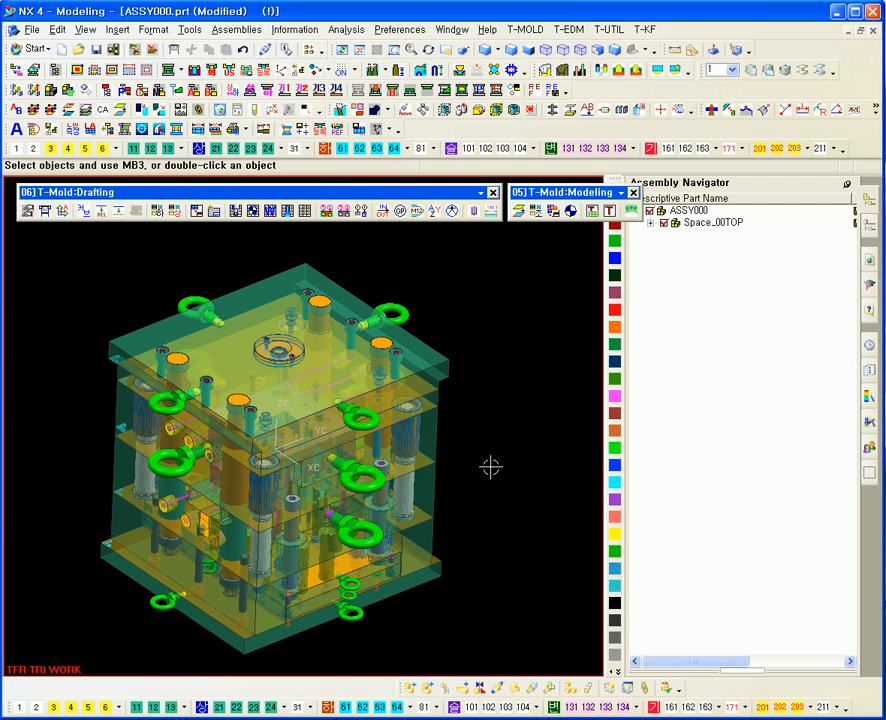
- Move all eye bolts (category 24.아이볼트) to layer 150 with Move/Copy to Layer, selecting the whole standard part category
key("Home")
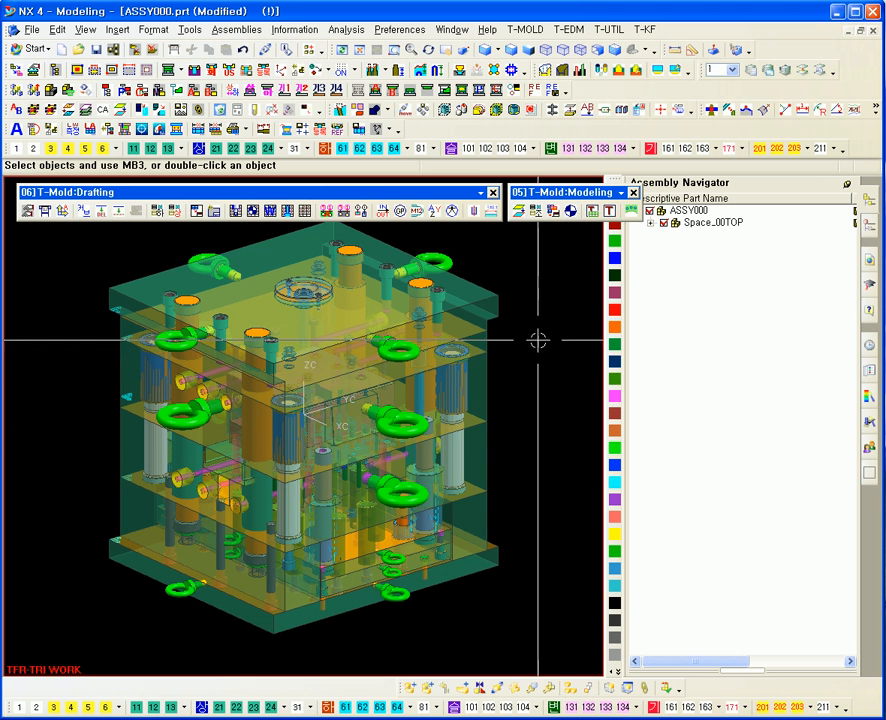
middle_click_drag(541, 338, 520, 374, "shift")
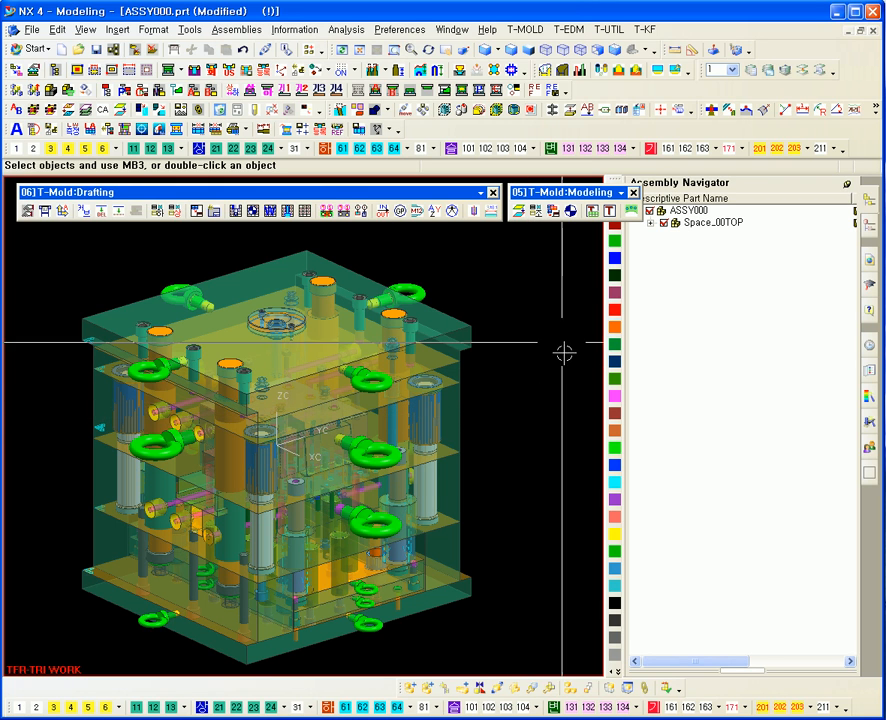
left_click(520, 212)
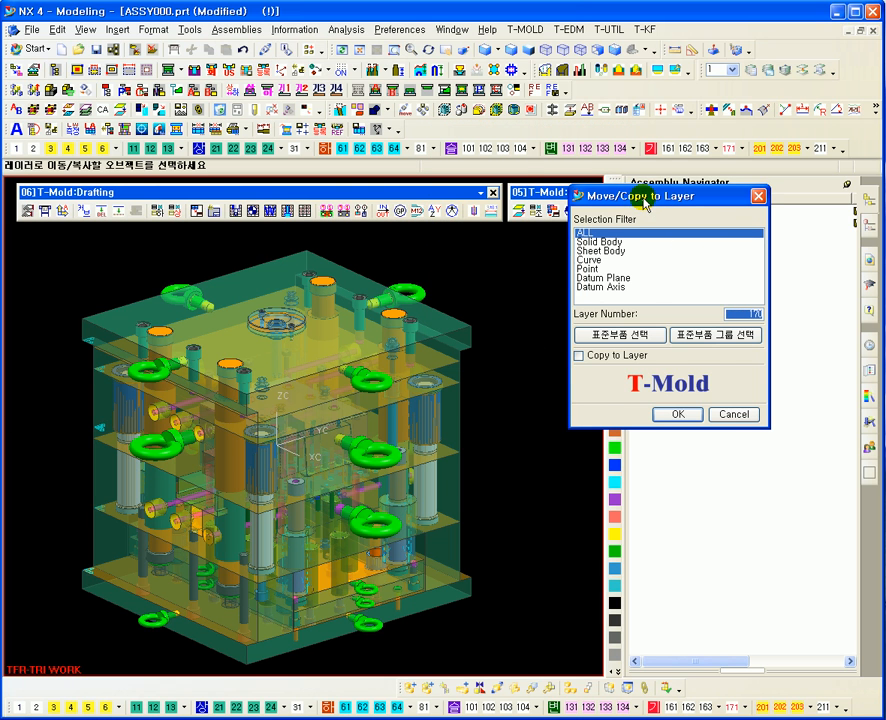
left_click_drag(645, 200, 614, 247)
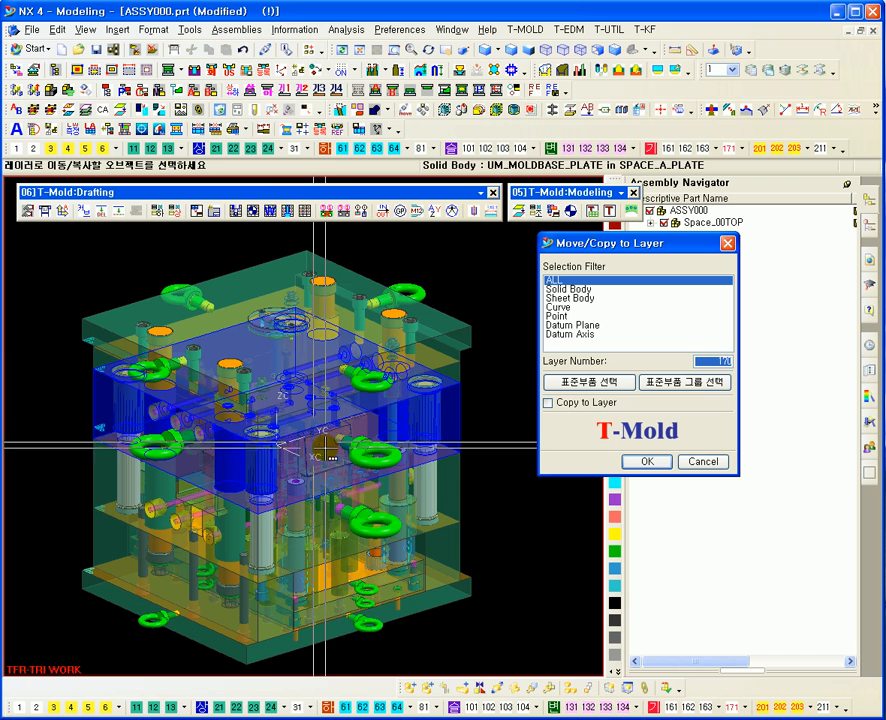
left_click(362, 380)
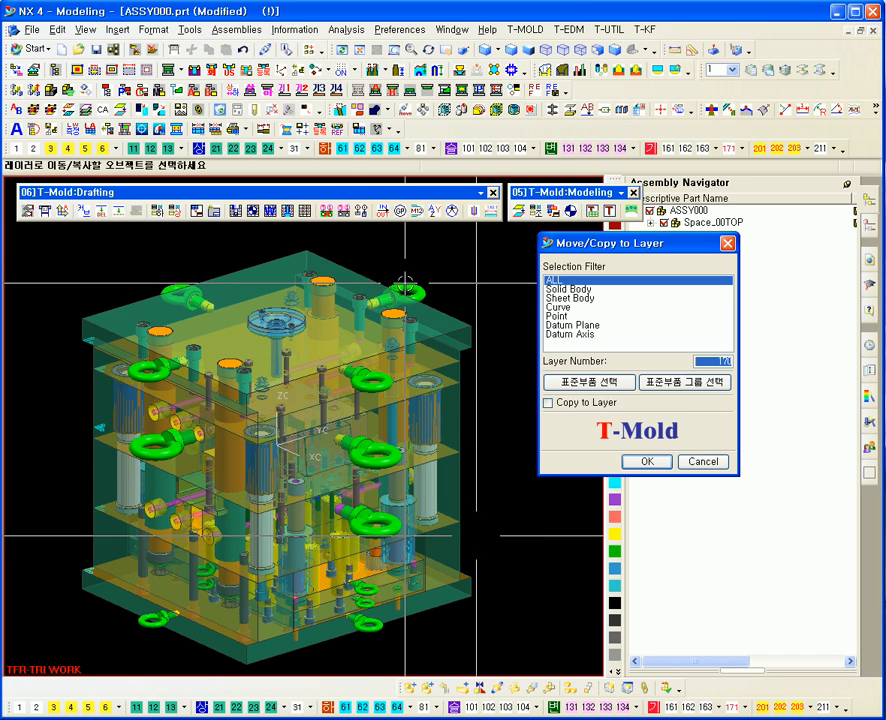
left_click(593, 382)
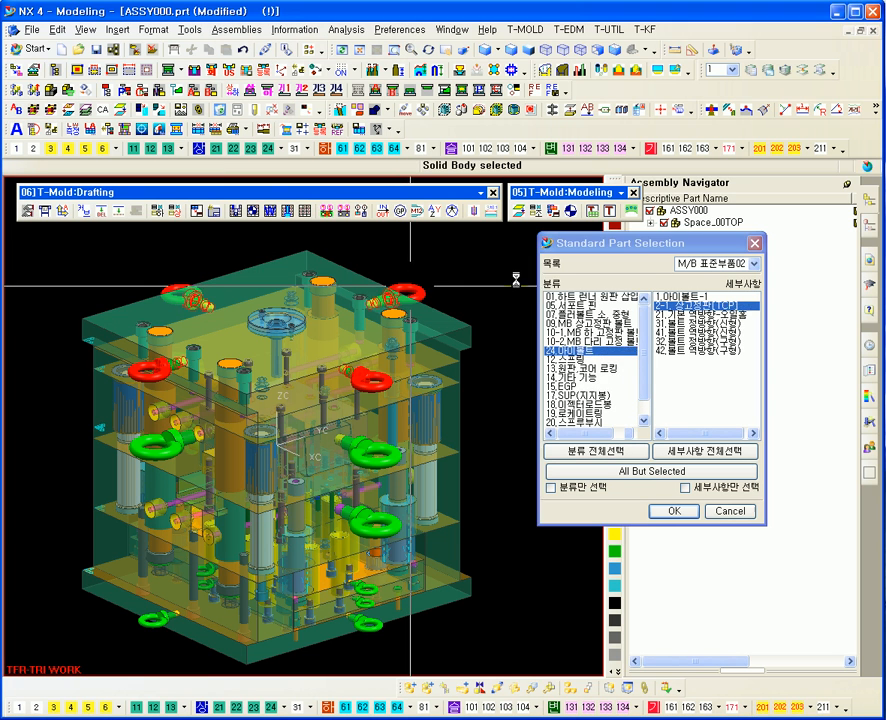
left_click(593, 451)
left_click(670, 510)
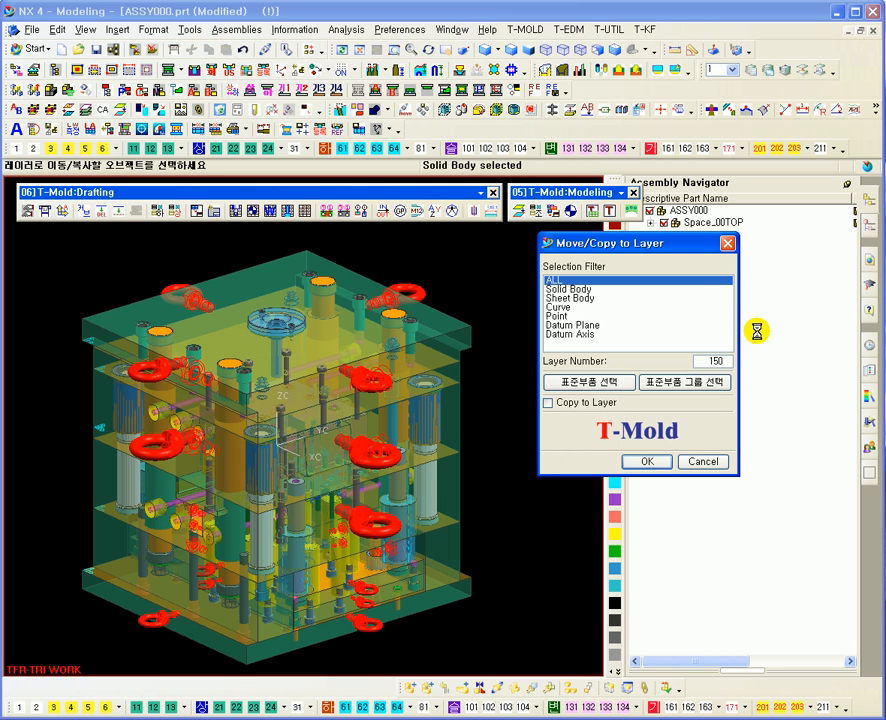
middle_click_drag(489, 529, 440, 600)
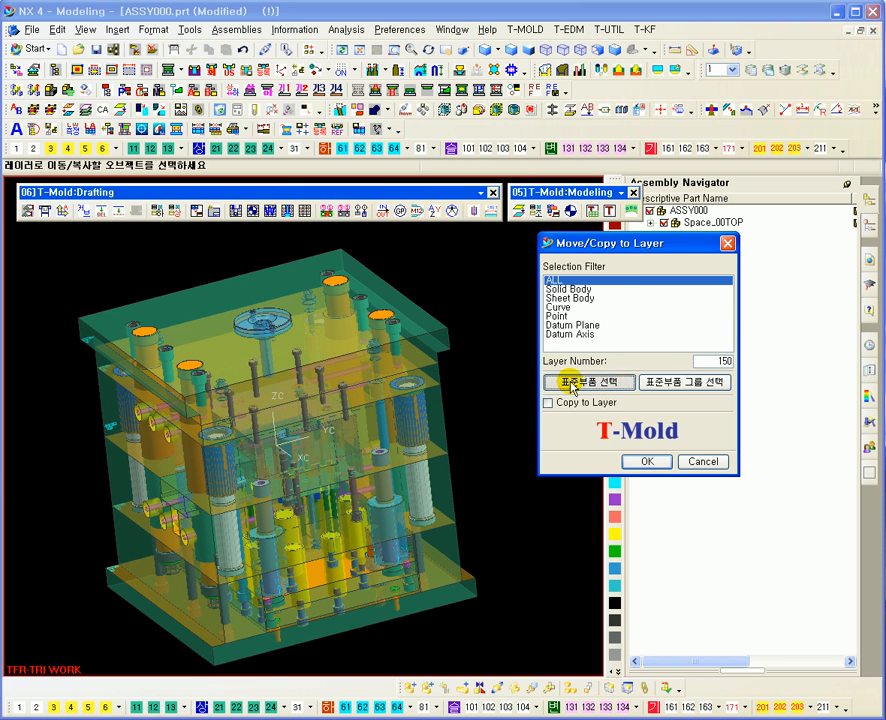
- Move all support pillars of the category 17.SUP(지지봉) to layer 150
left_click(573, 388)
left_click(333, 545)
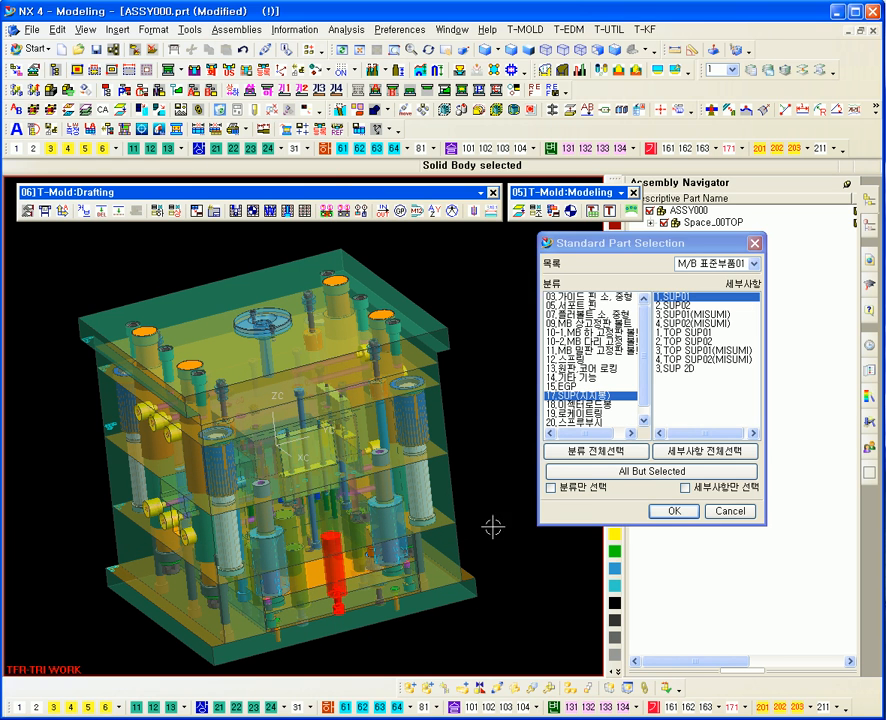
left_click(571, 456)
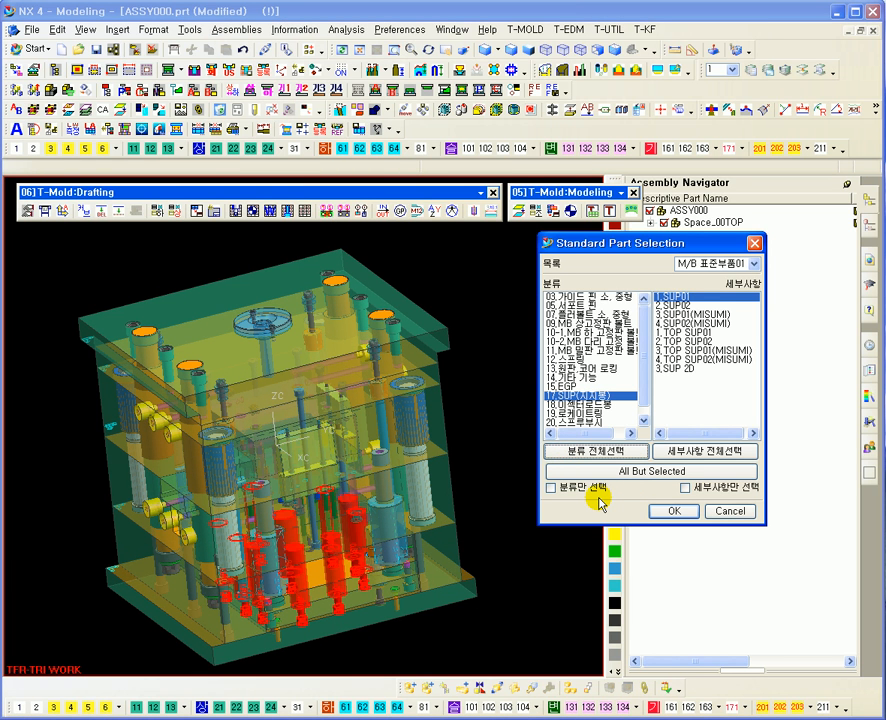
left_click(321, 527)
left_click(353, 531)
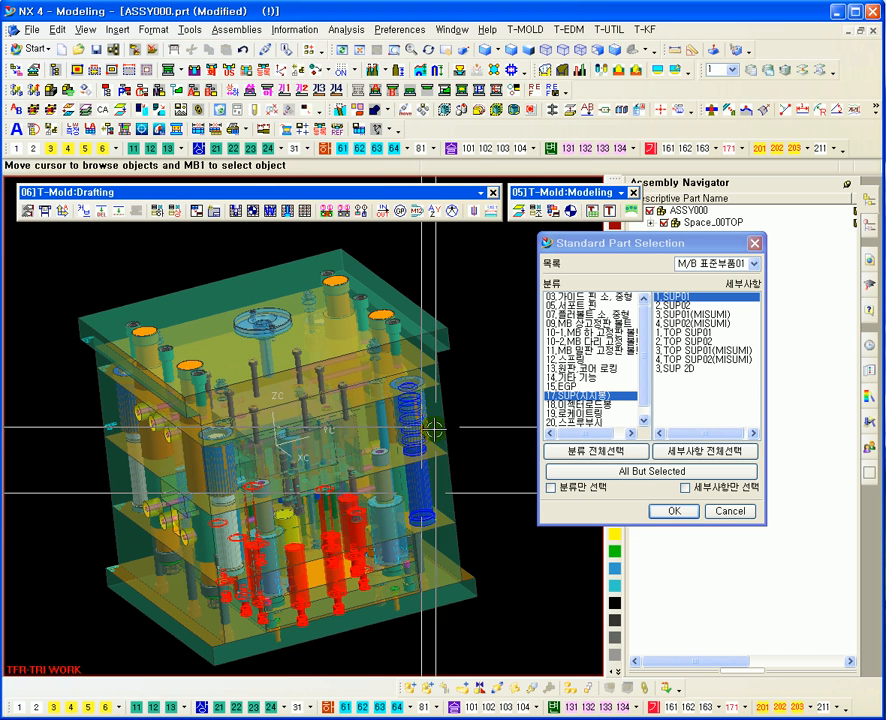
middle_click_drag(500, 470, 494, 419)
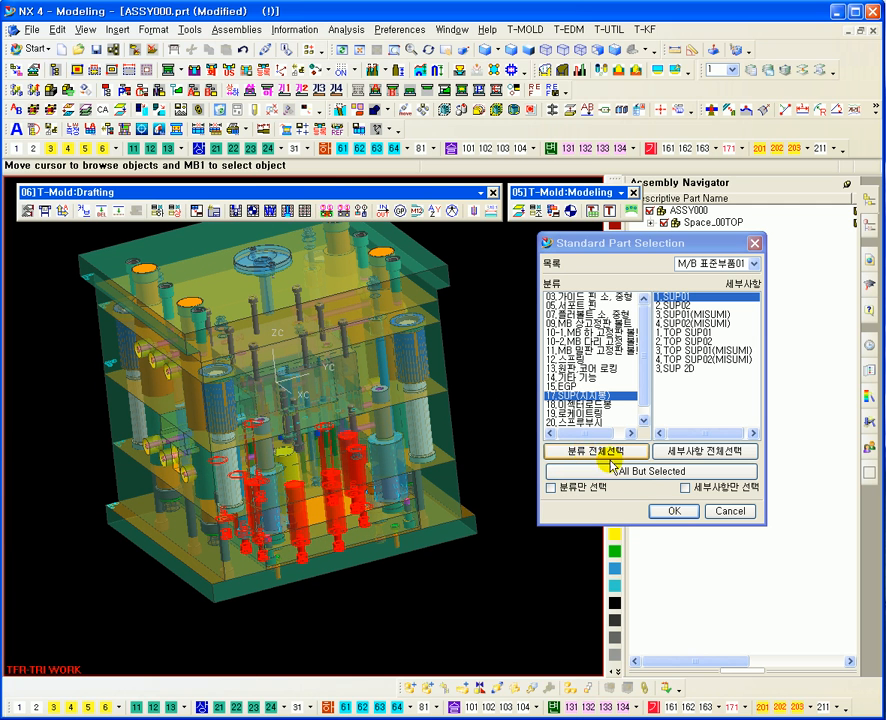
left_click(668, 511)
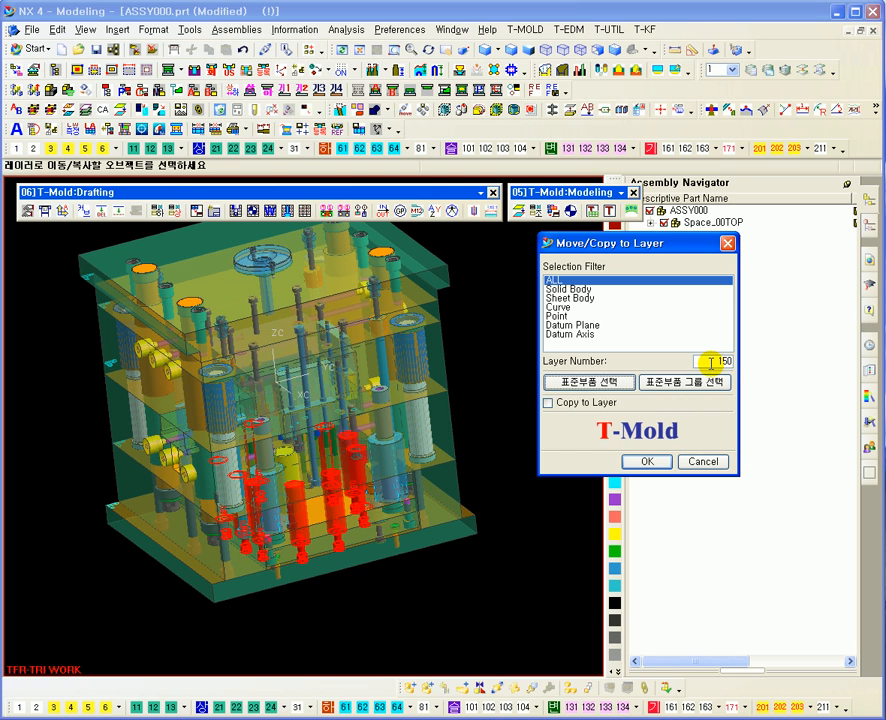
double_click(722, 361)
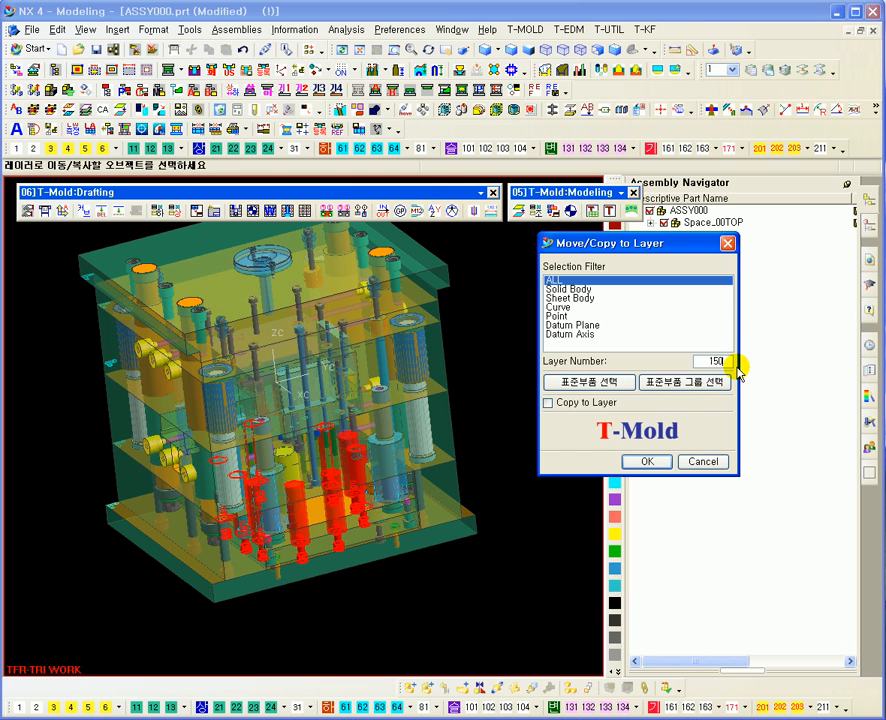
mouse_move(338, 497)
middle_mouse_down()
mouse_move(382, 490)
mouse_move(330, 471)
mouse_move(318, 483)
mouse_move(293, 457)
mouse_move(350, 496)
mouse_move(337, 474)
middle_mouse_up()
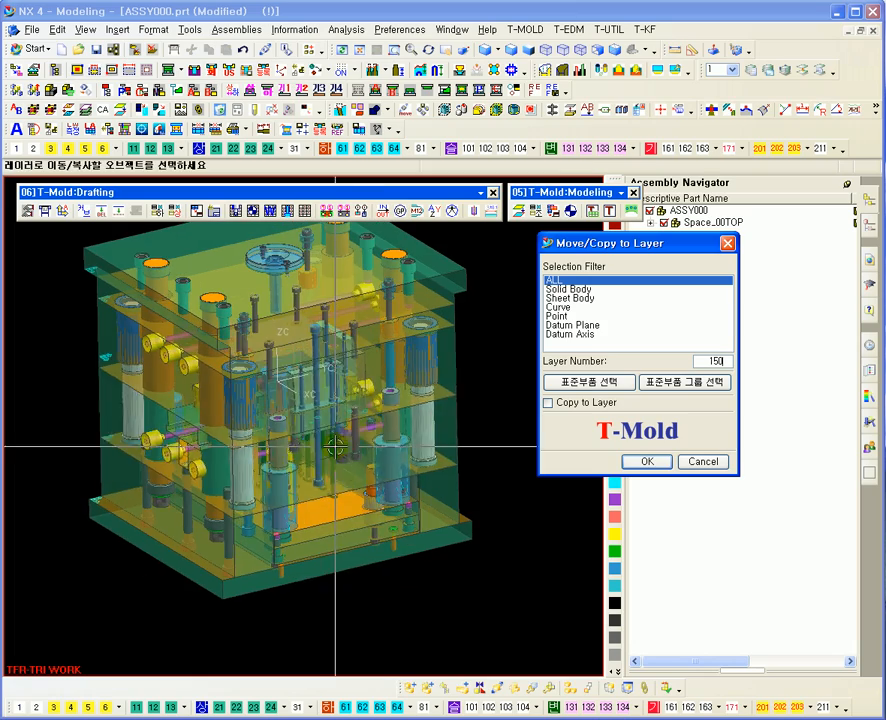
- Move all straight ejector pins of the category 스트레이트 밀핀 to layer 150, selecting the whole standard part category, and close Move/Copy to Layer
left_click(589, 381)
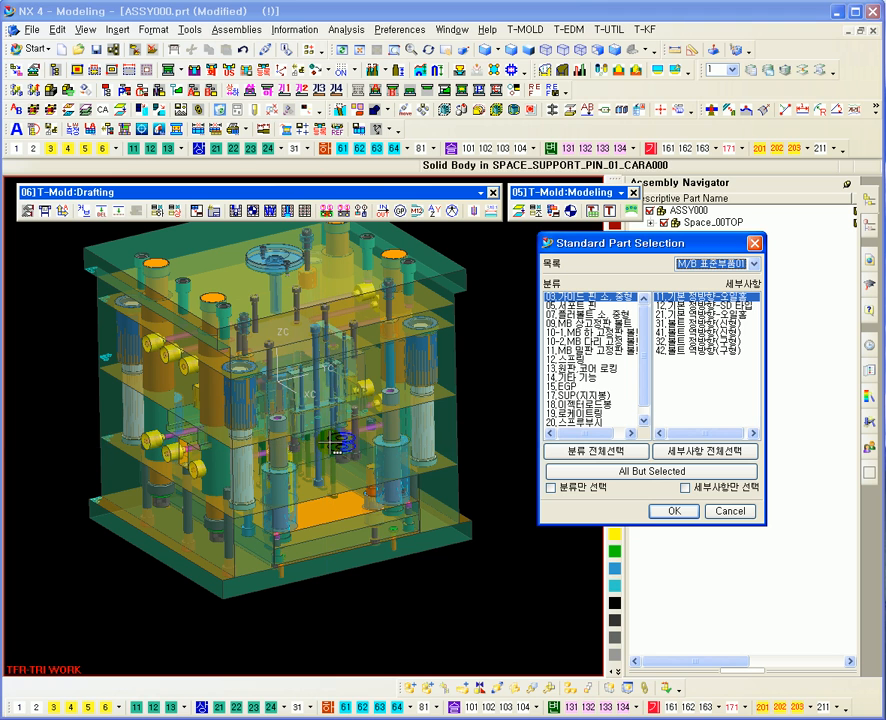
left_click(332, 441)
left_click(392, 450)
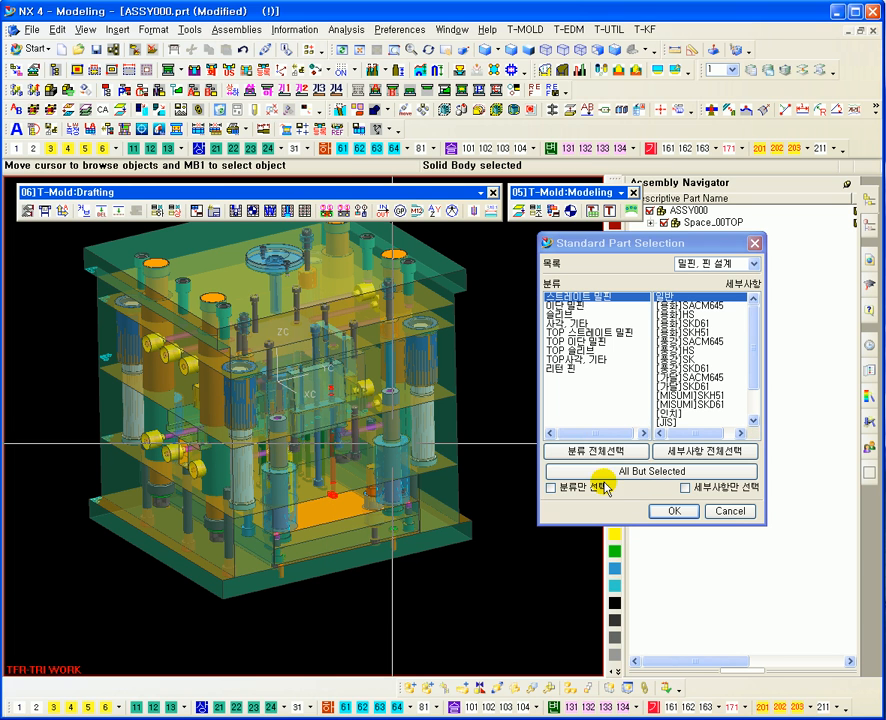
left_click(592, 452)
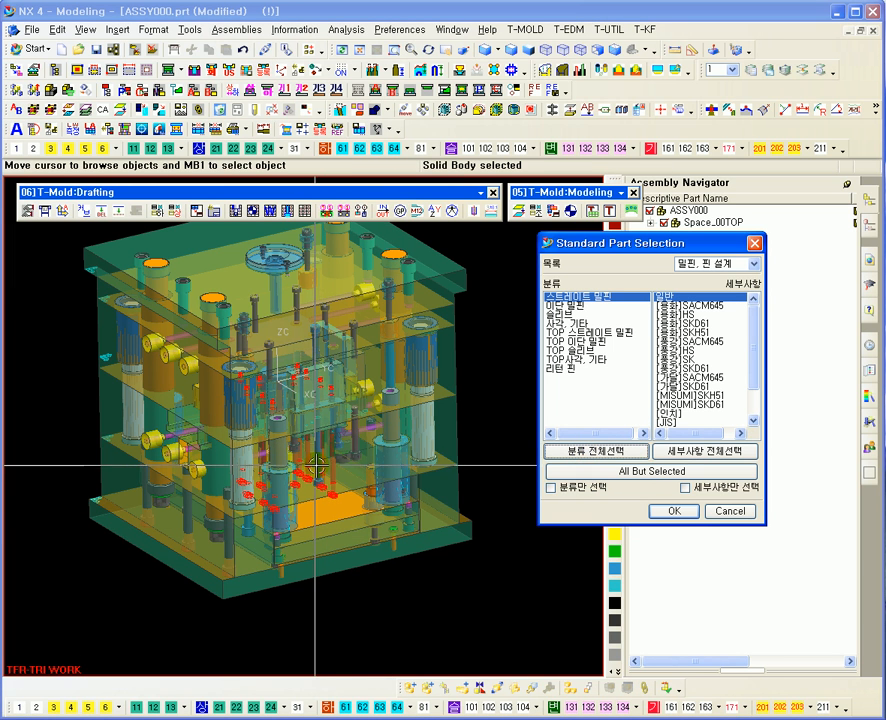
left_click(354, 474)
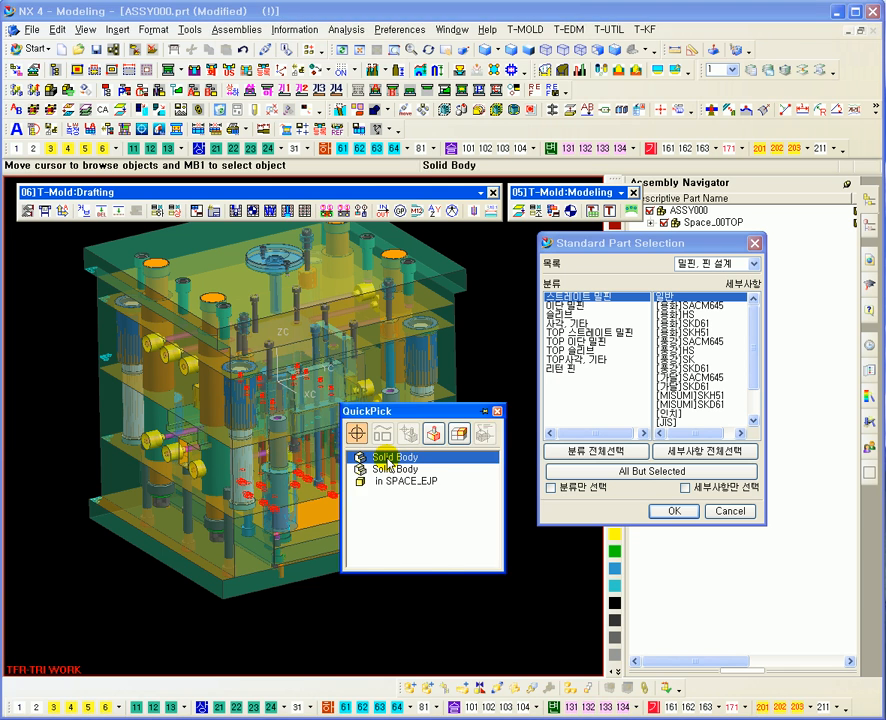
left_click(385, 458)
left_click(674, 511)
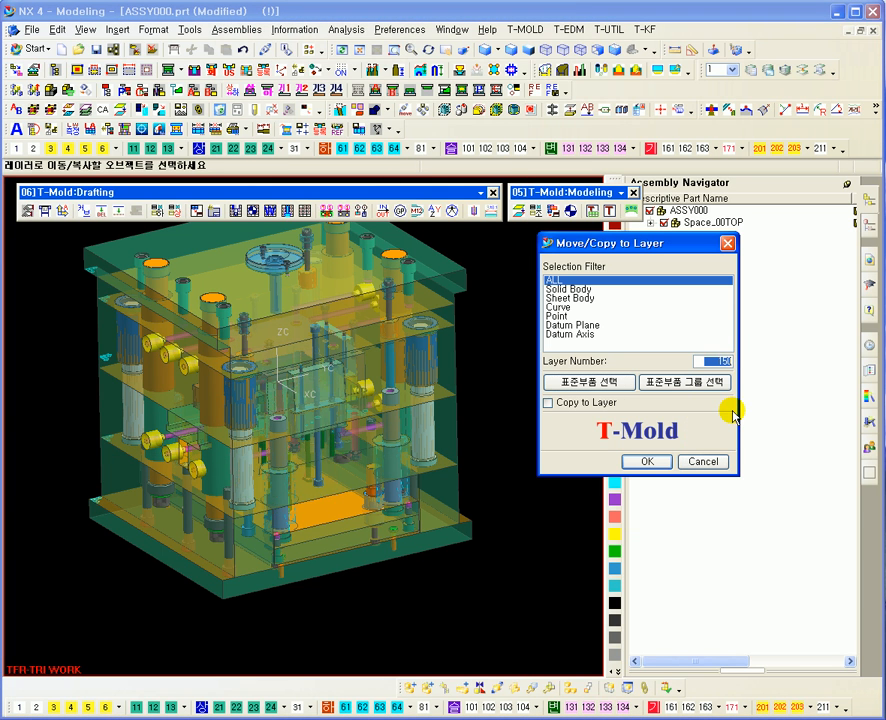
middle_click_drag(432, 540, 415, 510)
key("End")
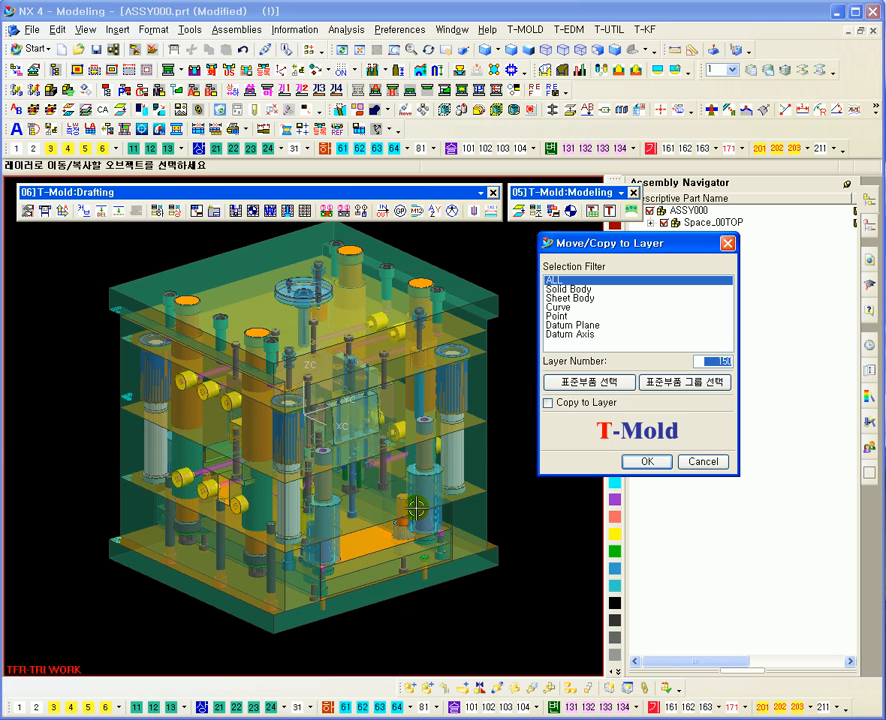
middle_click_drag(496, 585, 467, 588, "shift")
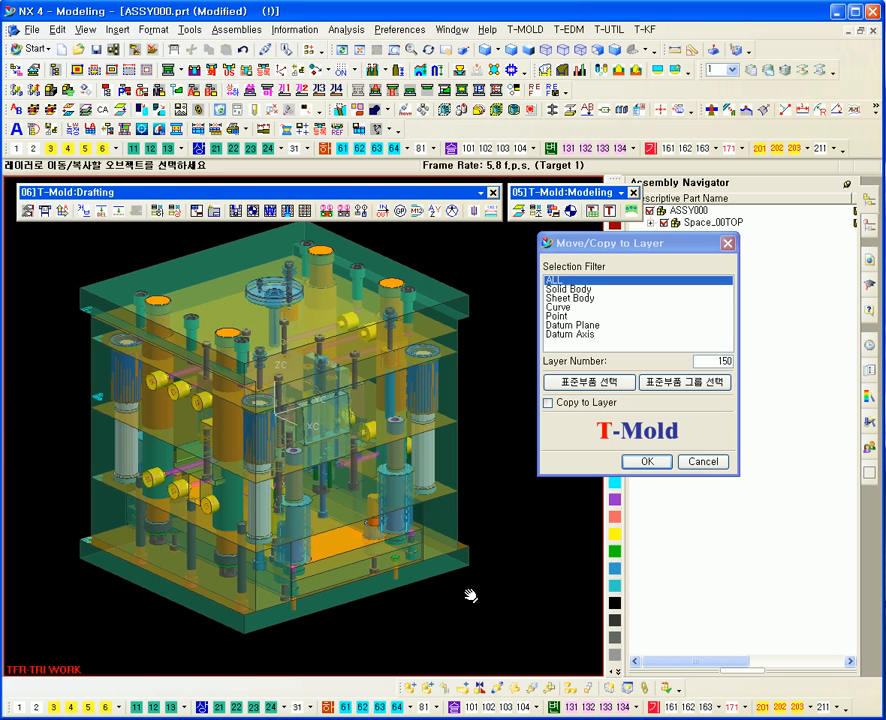
left_click(702, 462)
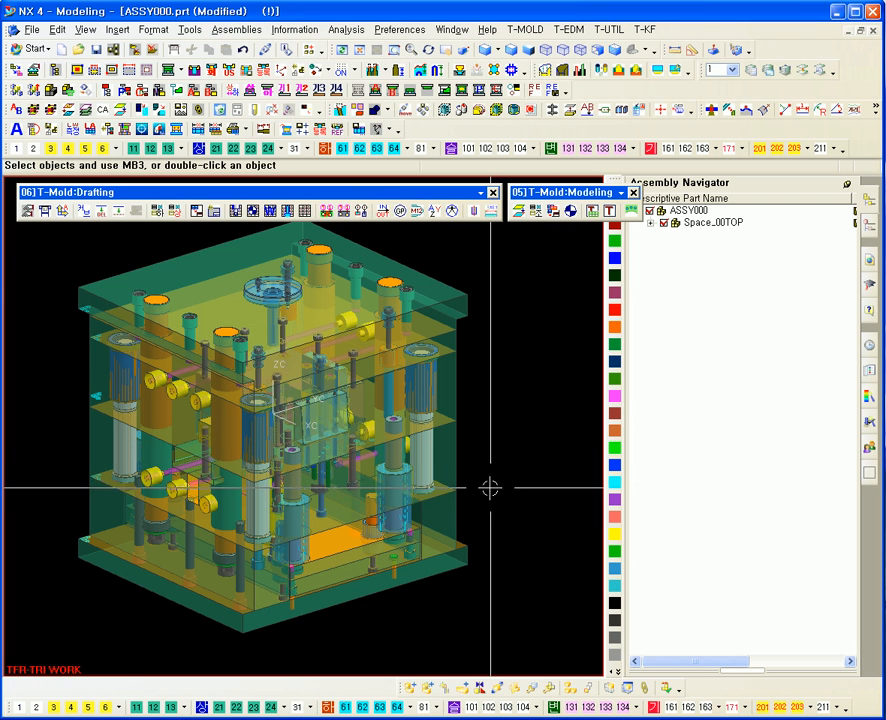
- Generate the automatic 2D assembly drawing (2D 자동생성) named ASSY with a sheet height of 2000 and length of 3000
scroll(494, 468, "down", 3)
left_click(538, 212)
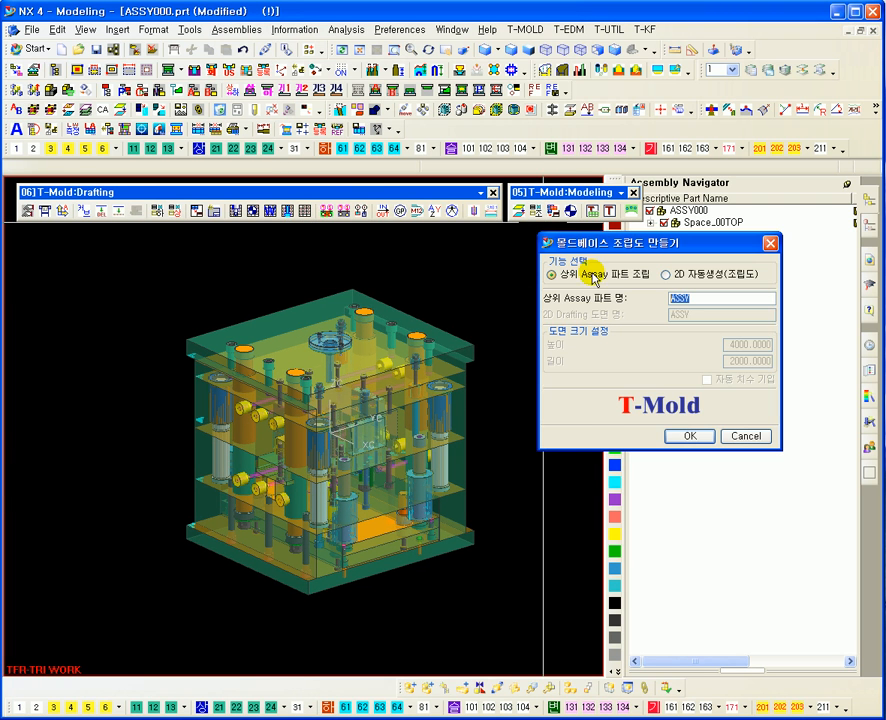
left_click_drag(691, 244, 627, 277)
left_click(574, 303)
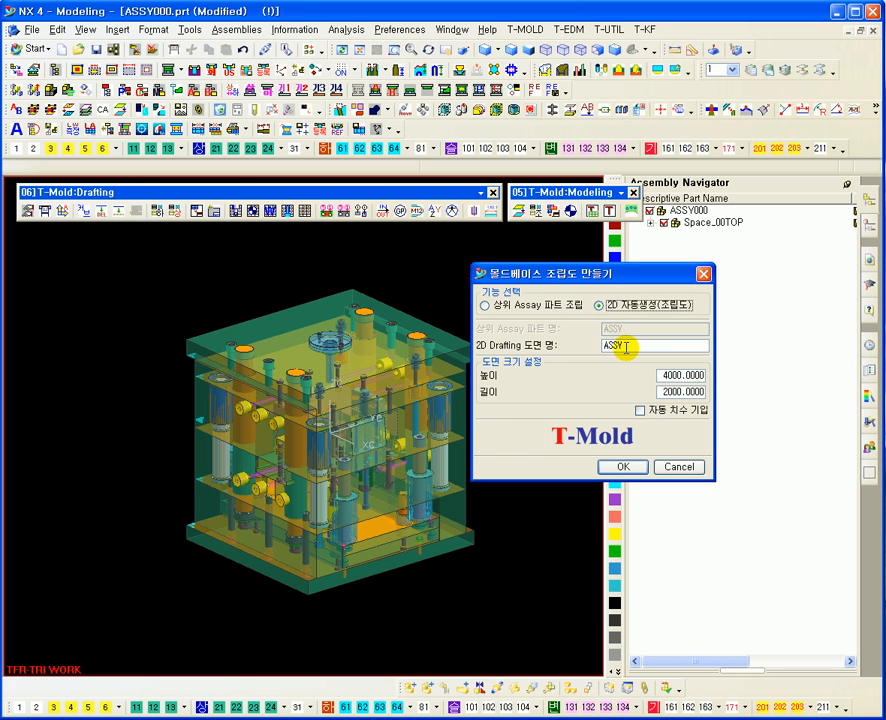
left_click_drag(626, 347, 600, 351)
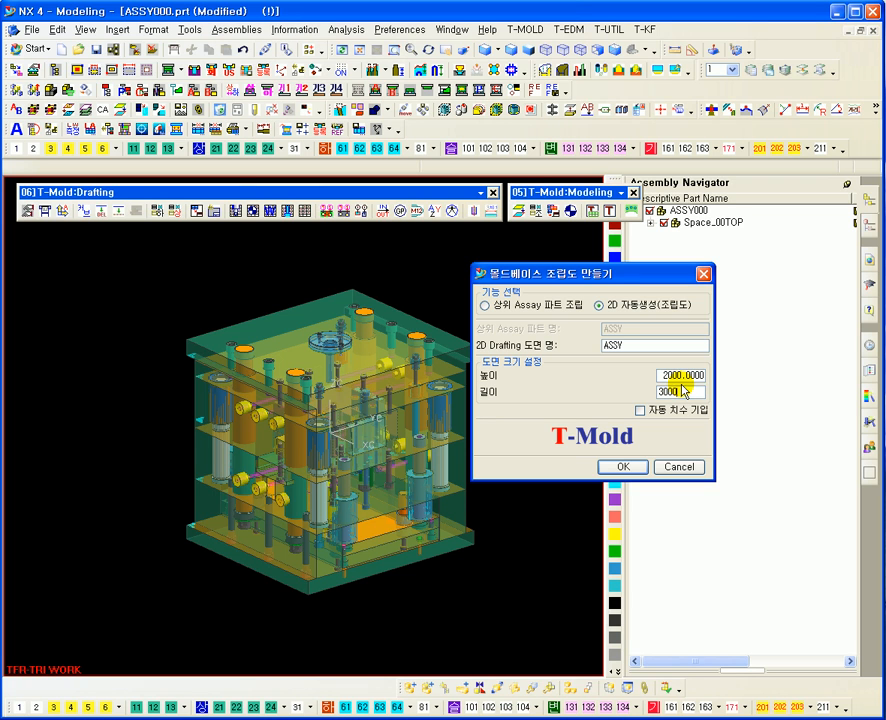
left_click(624, 467)
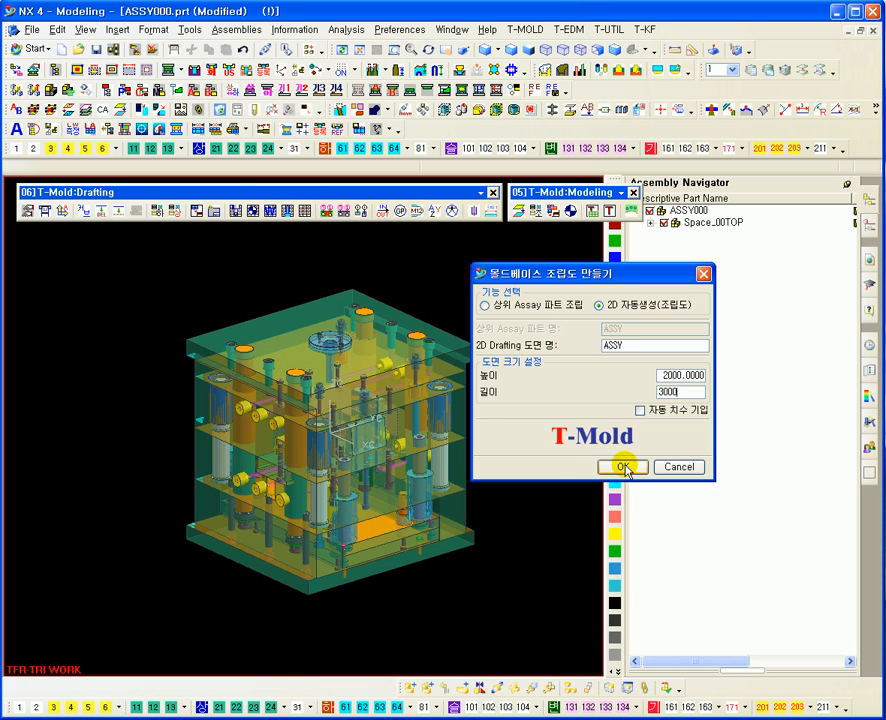
left_click(676, 374)
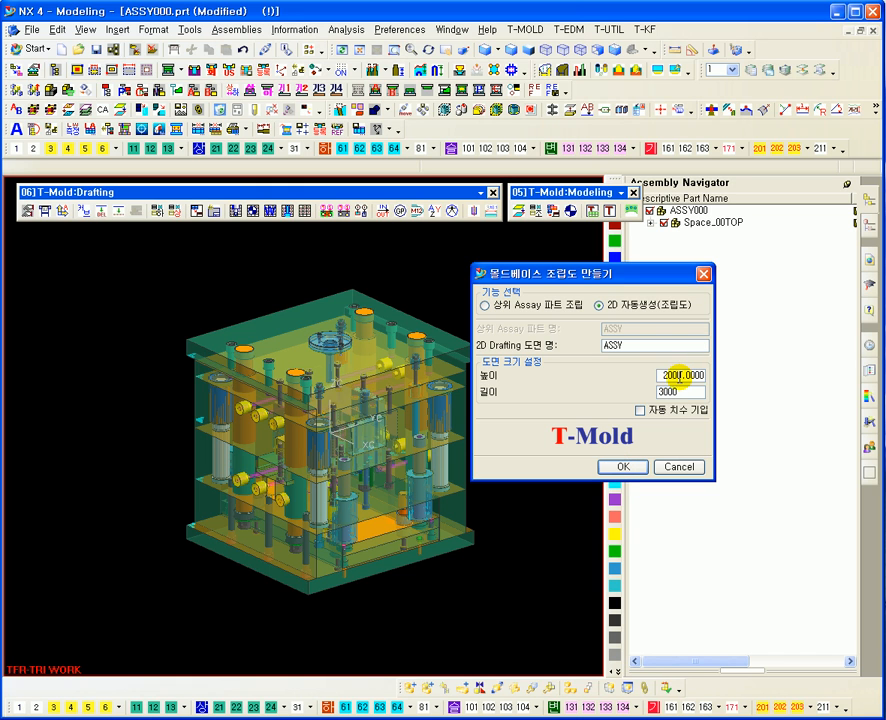
left_click(621, 467)
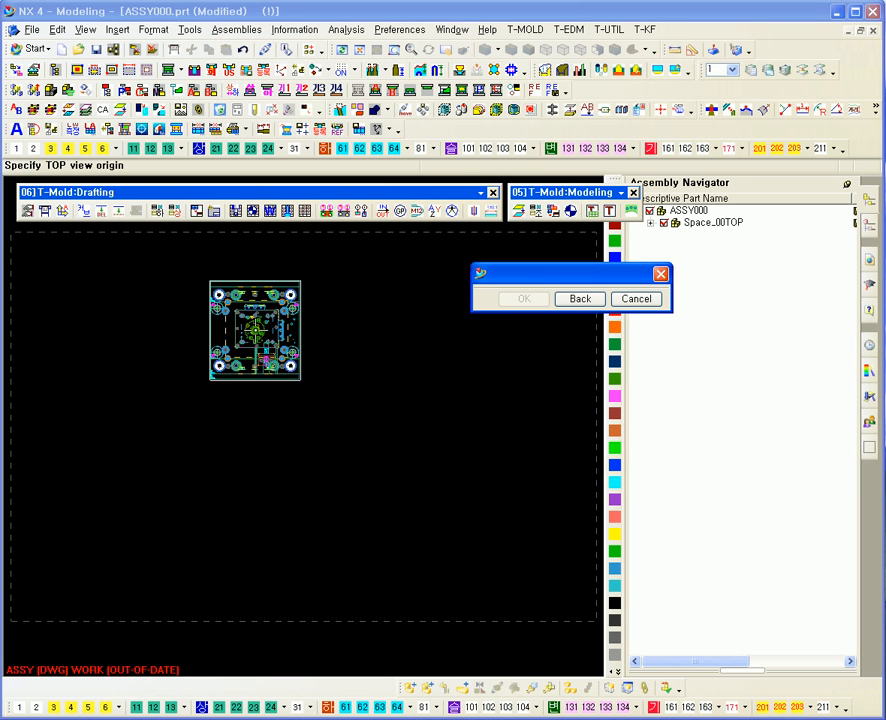
- Place the top view on the sheet, the front view below it, the side view beside it and the isometric view beneath the side view
left_click(255, 330)
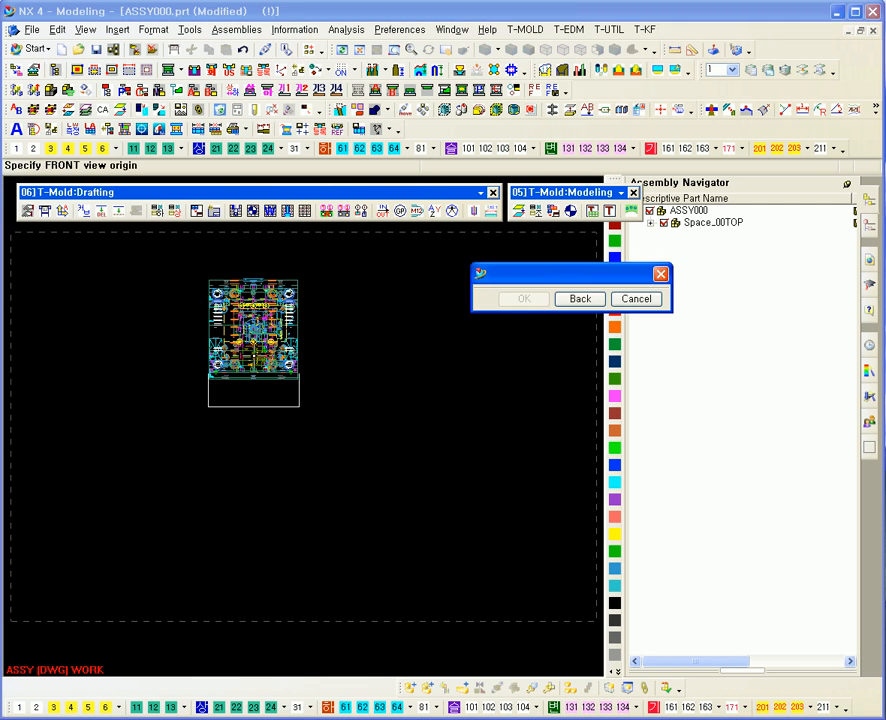
left_click(253, 432)
left_click(257, 489)
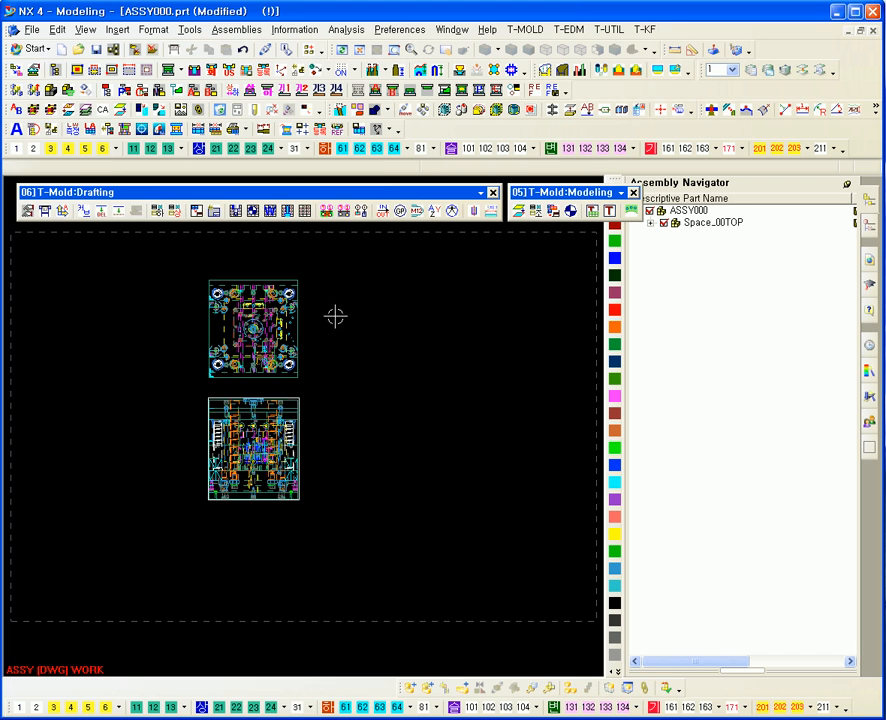
left_click(388, 329)
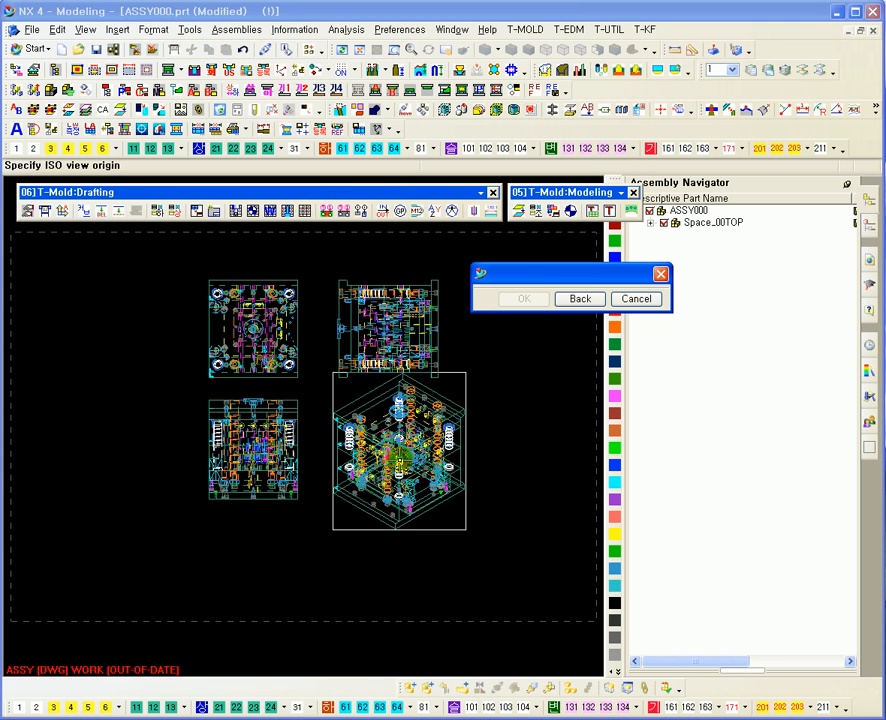
left_click(405, 479)
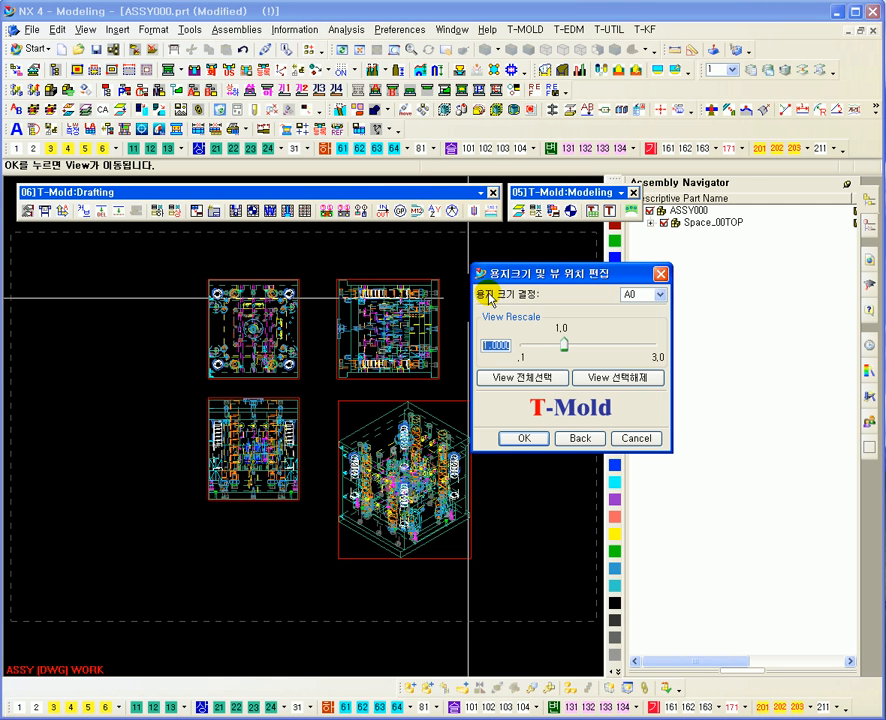
- Move all four views together toward the sheet's upper-left area and finish editing the view positions
left_click_drag(527, 265, 540, 252)
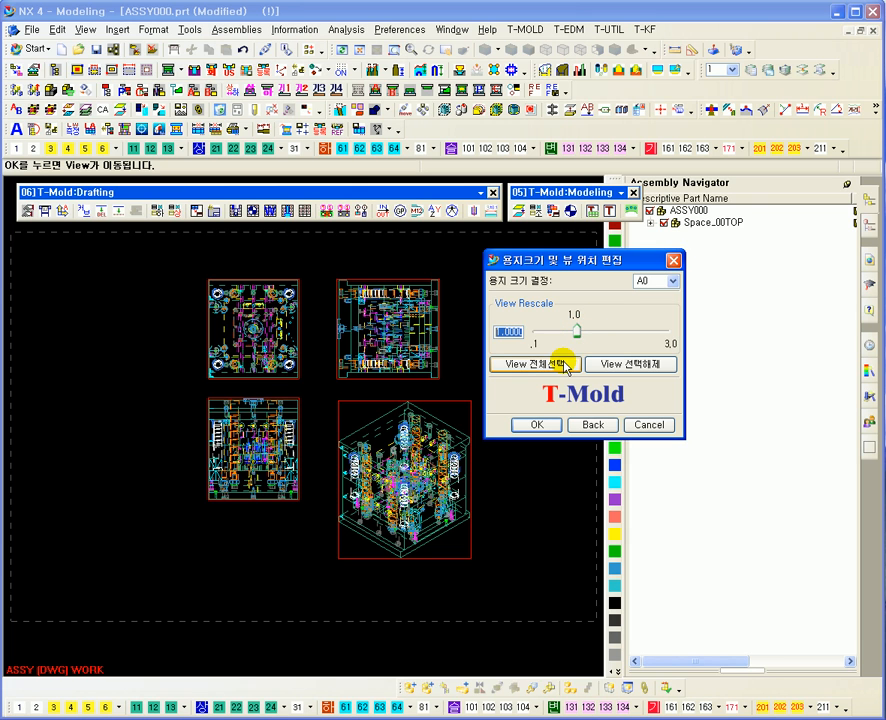
left_click(537, 425)
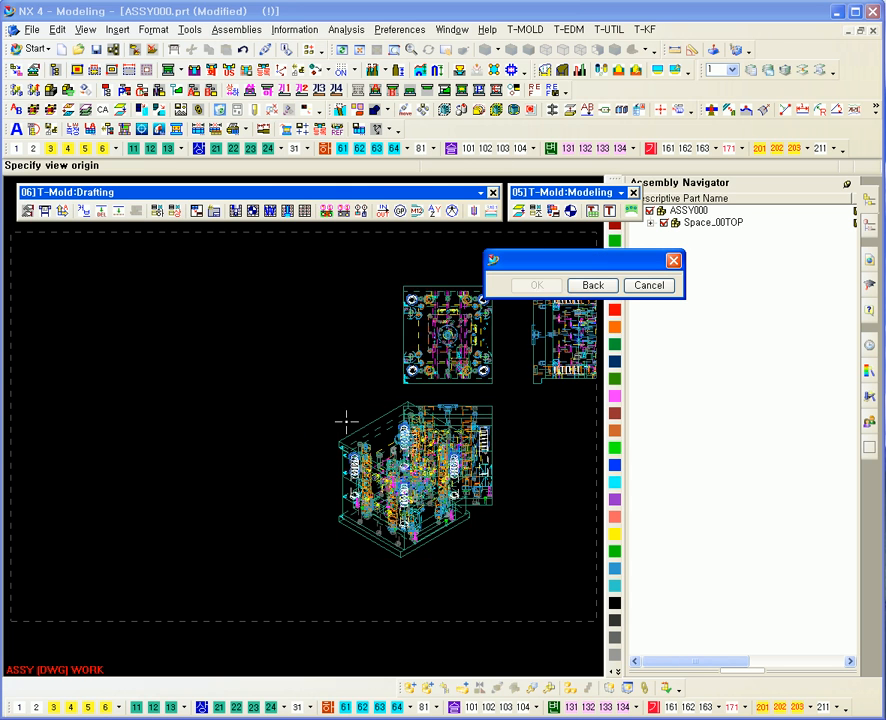
left_click(274, 403)
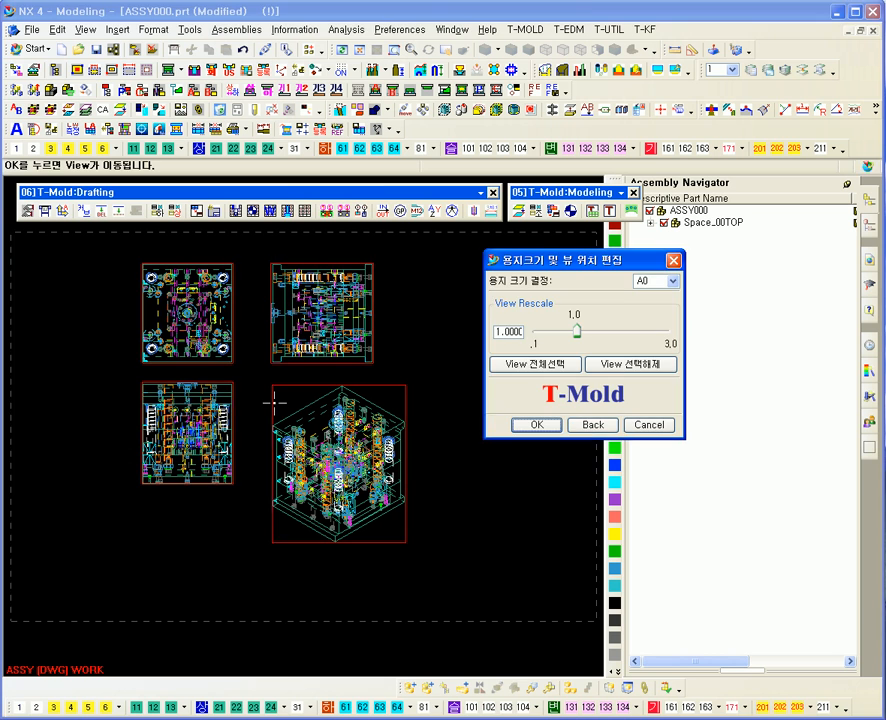
left_click(649, 425)
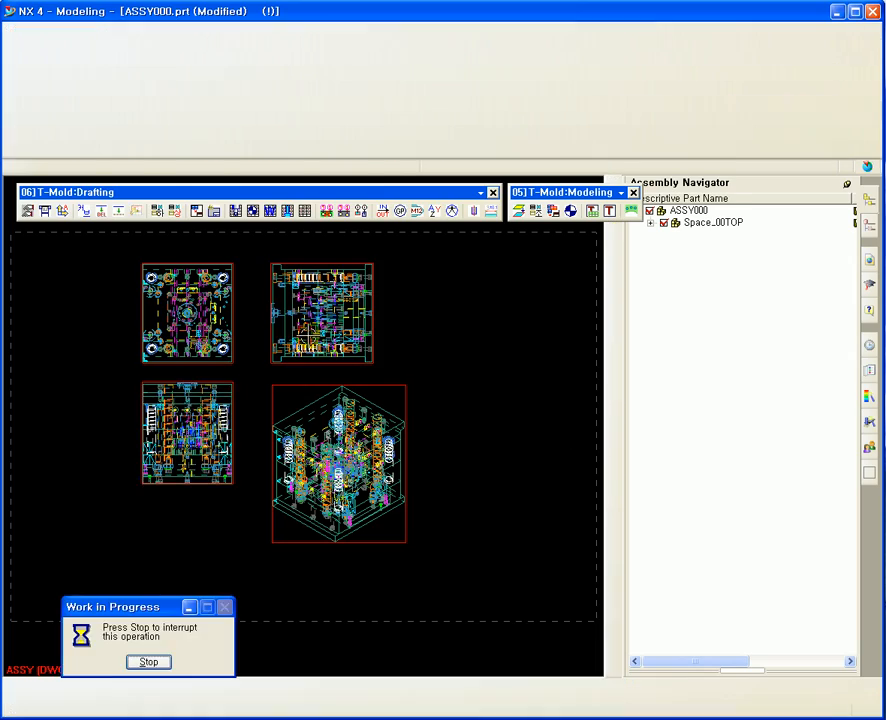
- Return from the drawing sheet to the 3D mold base model in the Modeling application
mouse_move(264, 376)
middle_mouse_down("ctrl")
mouse_move(263, 544)
mouse_move(258, 378)
middle_mouse_up("ctrl")
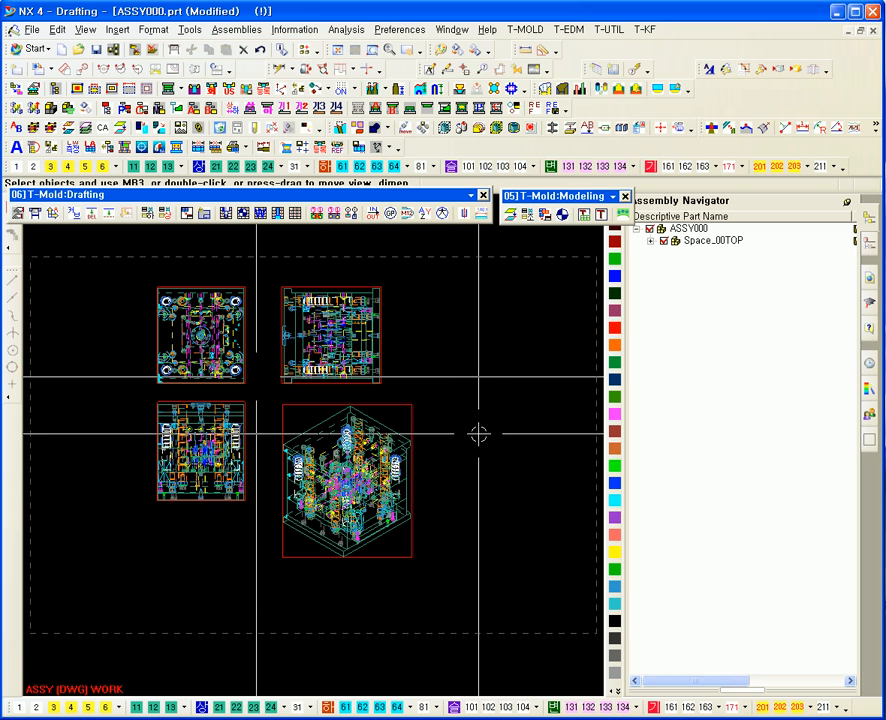
key("ctrl+m")
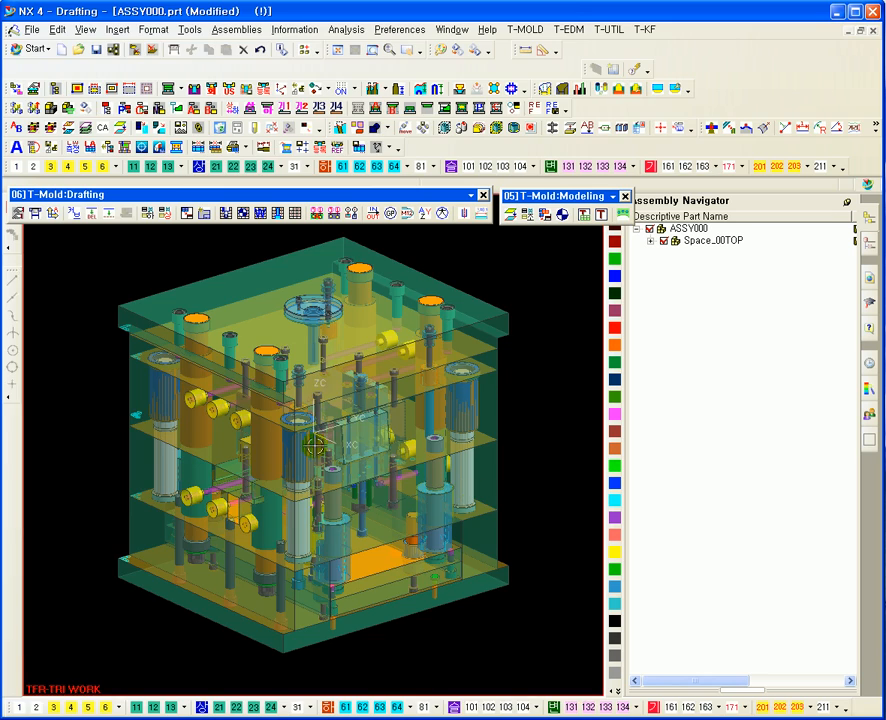
middle_click_drag(548, 411, 549, 392, "ctrl")
middle_click_drag(556, 333, 492, 371, "shift")
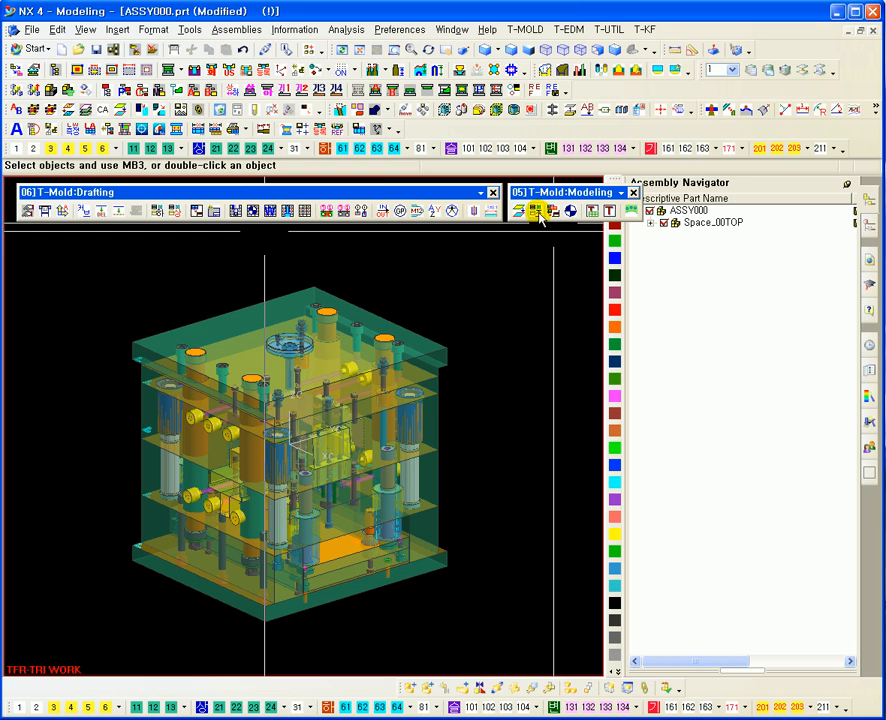
- Create another upper assembly part named DOWN_ASSY with the mold base assembly drawing tool
left_click(536, 211)
left_click_drag(601, 266, 516, 310)
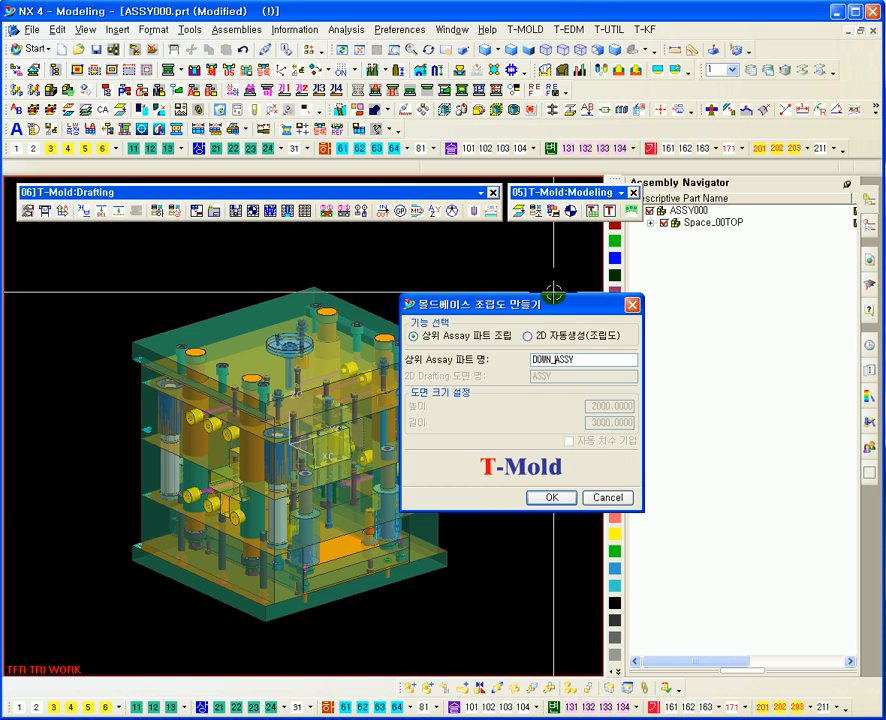
left_click_drag(575, 305, 597, 298)
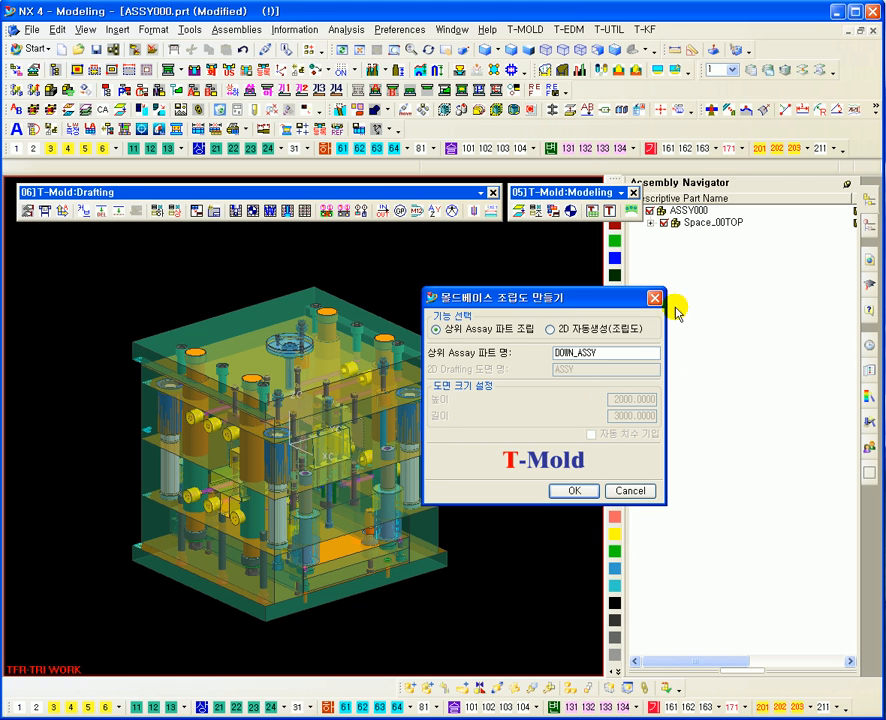
left_click(574, 491)
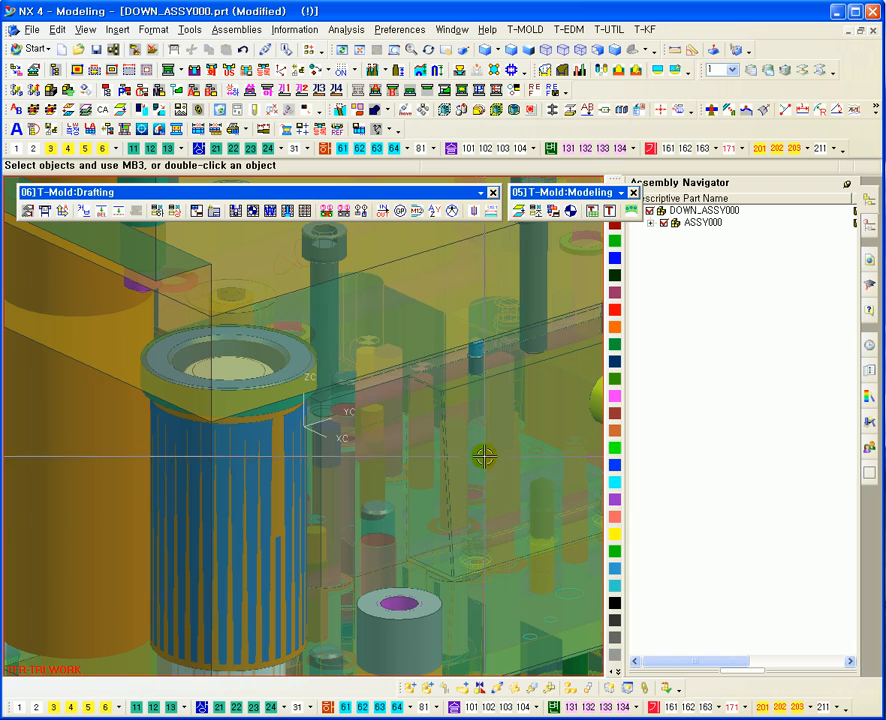
- Display only the lower side of the mold base in the new assembly
scroll(328, 569, "down", 5)
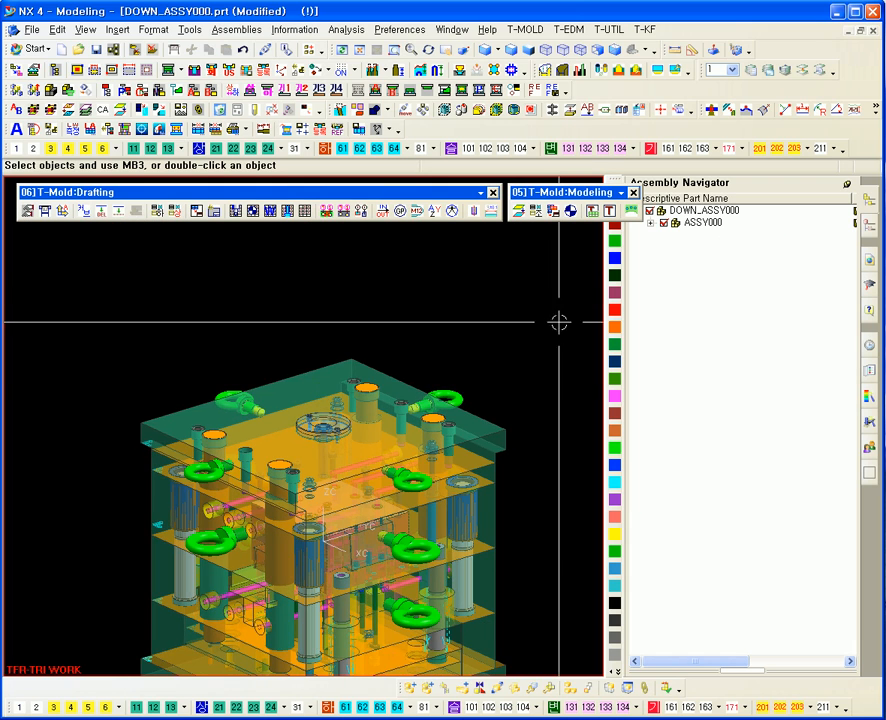
middle_click_drag(527, 391, 477, 322, "shift")
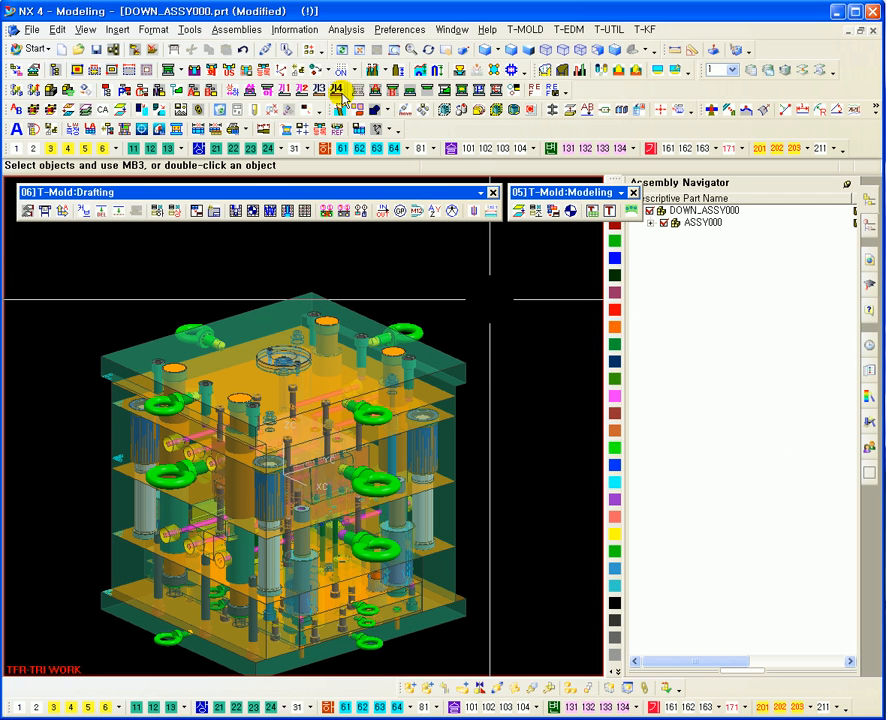
left_click(378, 91)
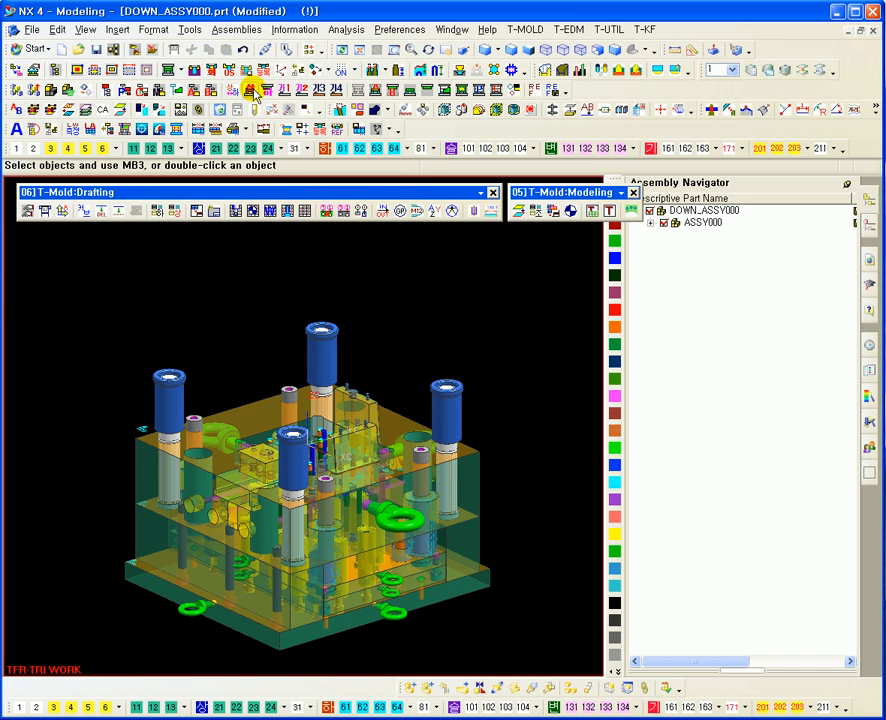
- Define the four guide bushes on the guide pins as upper-side (상측) parts with the upper/lower side definition tool
left_click(232, 91)
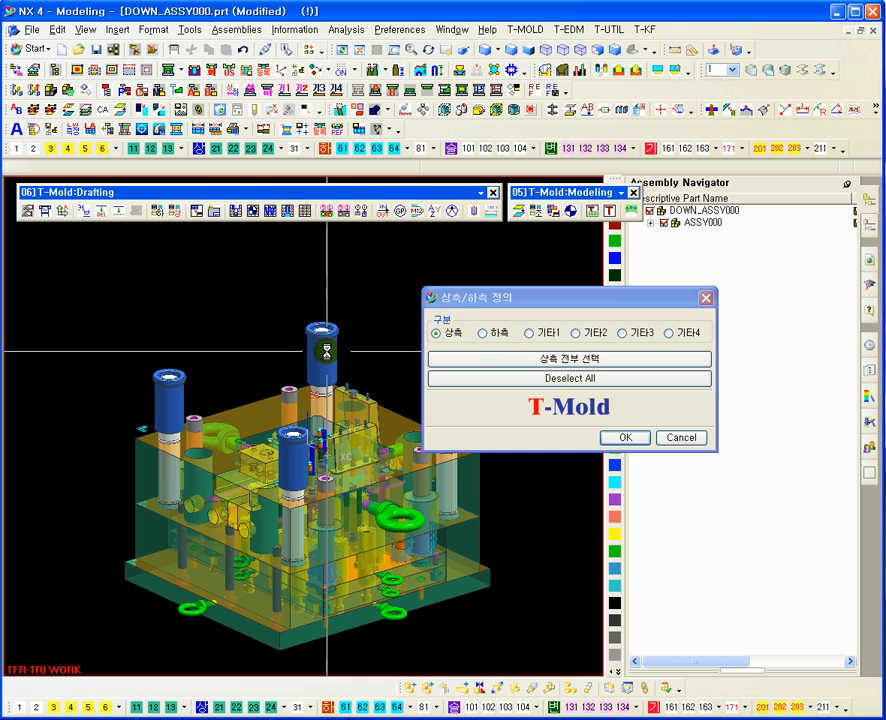
left_click(327, 350)
left_click_drag(478, 297, 620, 304)
left_click(448, 402)
left_click(293, 445)
left_click(172, 392)
left_click(762, 442)
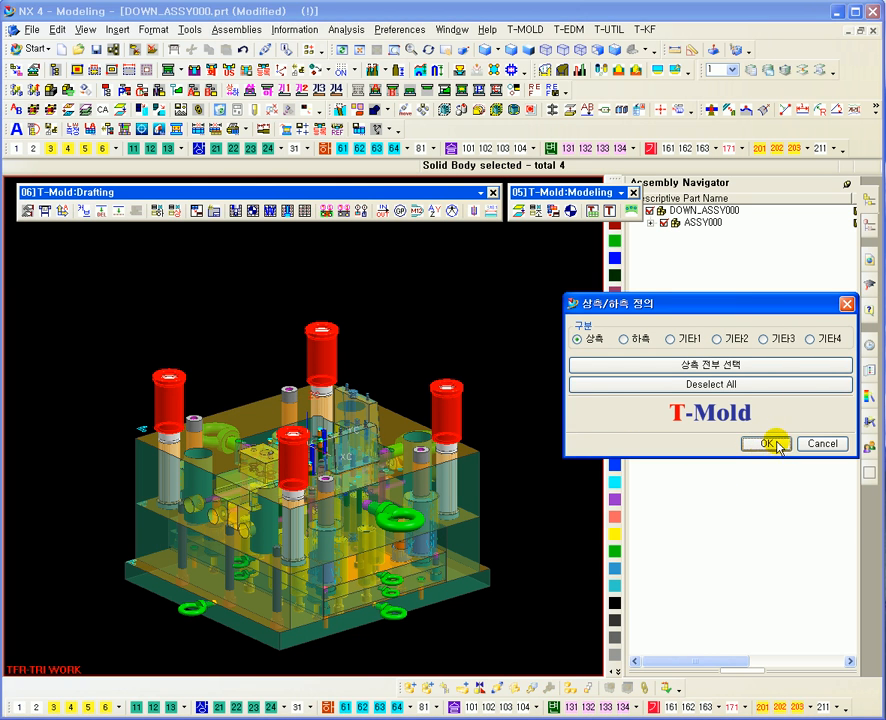
left_click(820, 444)
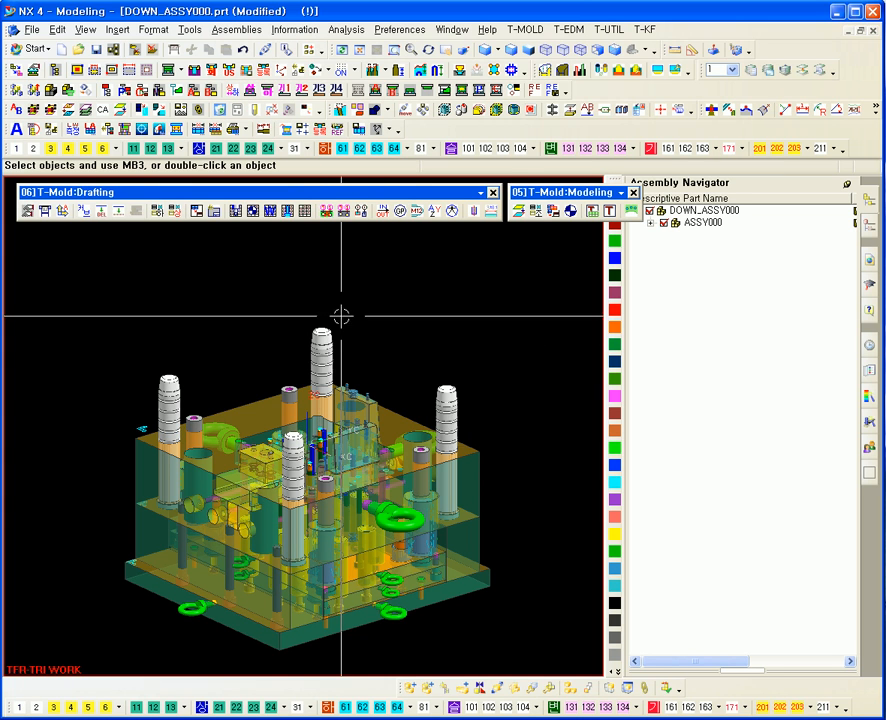
middle_click_drag(484, 368, 380, 305)
mouse_move(512, 332)
middle_mouse_down()
mouse_move(517, 342)
mouse_move(518, 326)
middle_mouse_up()
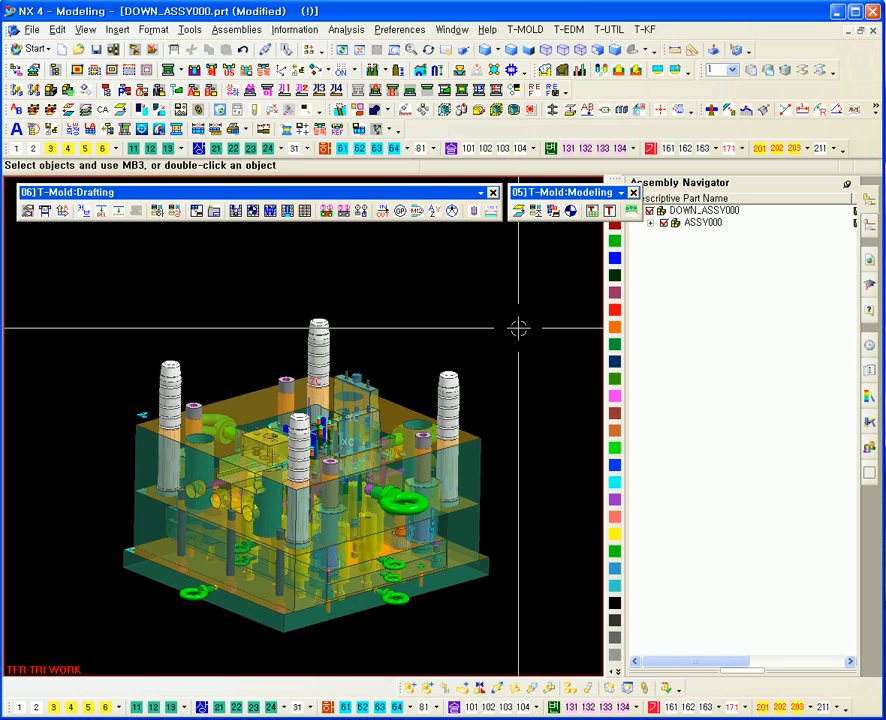
- Define the three block bodies around the core as upper-side (상측) parts and redisplay only the lower side
left_click(225, 89)
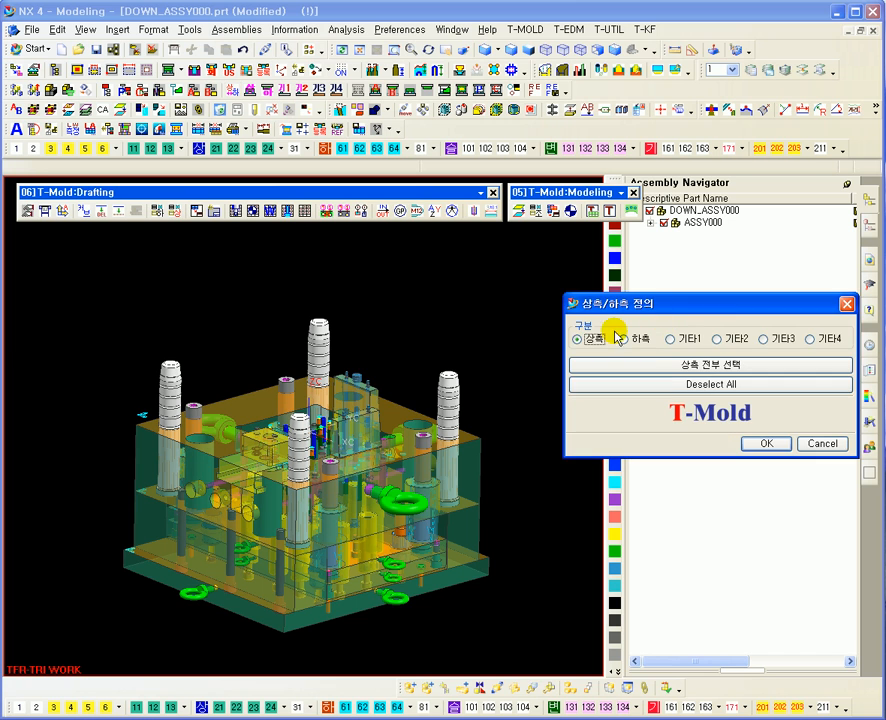
left_click(366, 410)
scroll(386, 406, "up", 3)
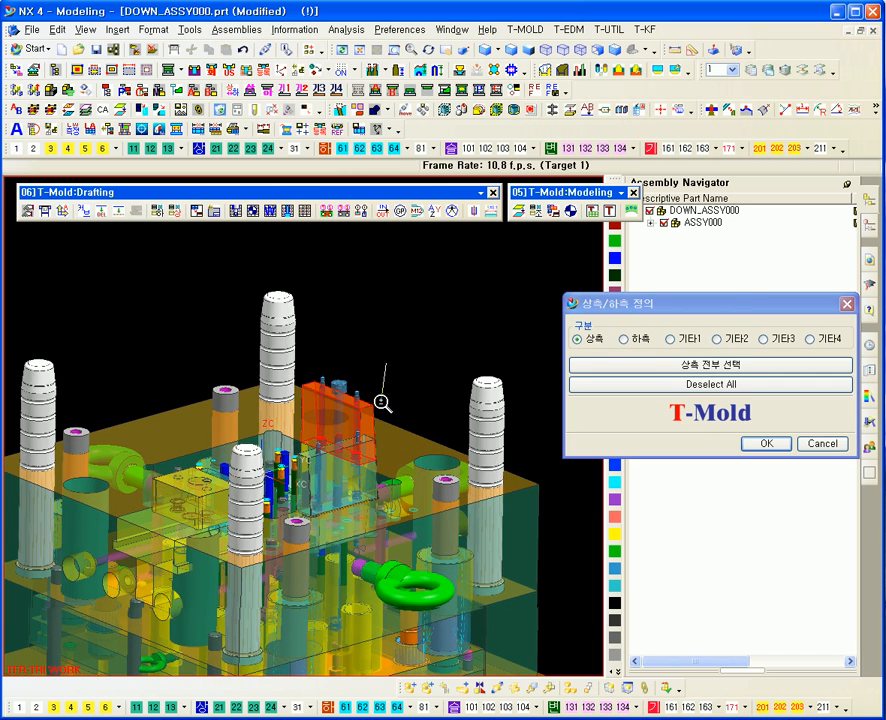
left_click(350, 448)
left_click(205, 470)
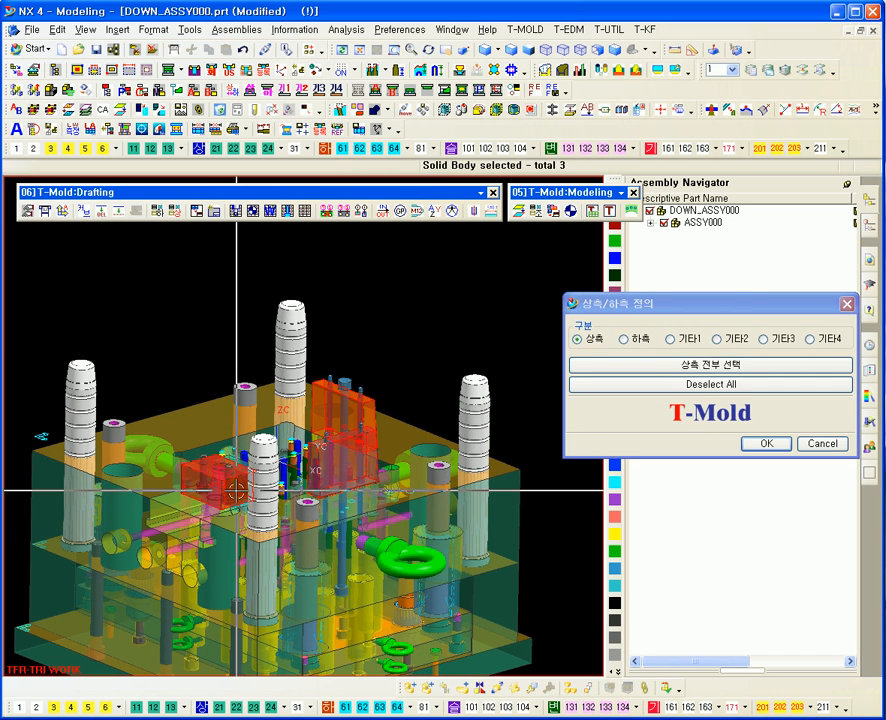
left_click(762, 444)
left_click(250, 90)
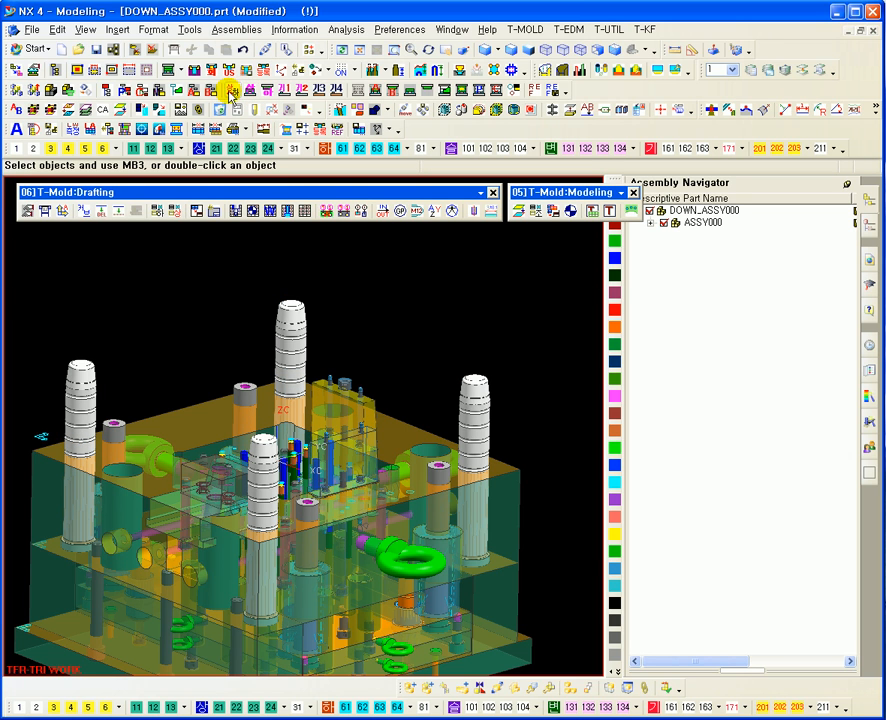
- Define the three remaining bodies of the tall rear block as upper-side (상측) parts and display only the lower side again
left_click(237, 93)
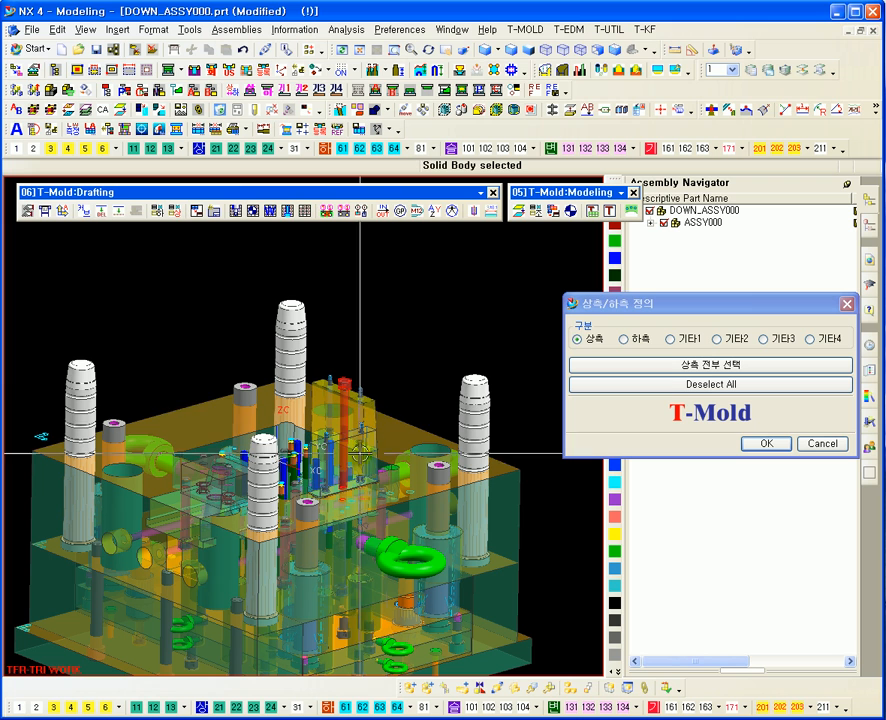
left_click(371, 419)
left_click(364, 450)
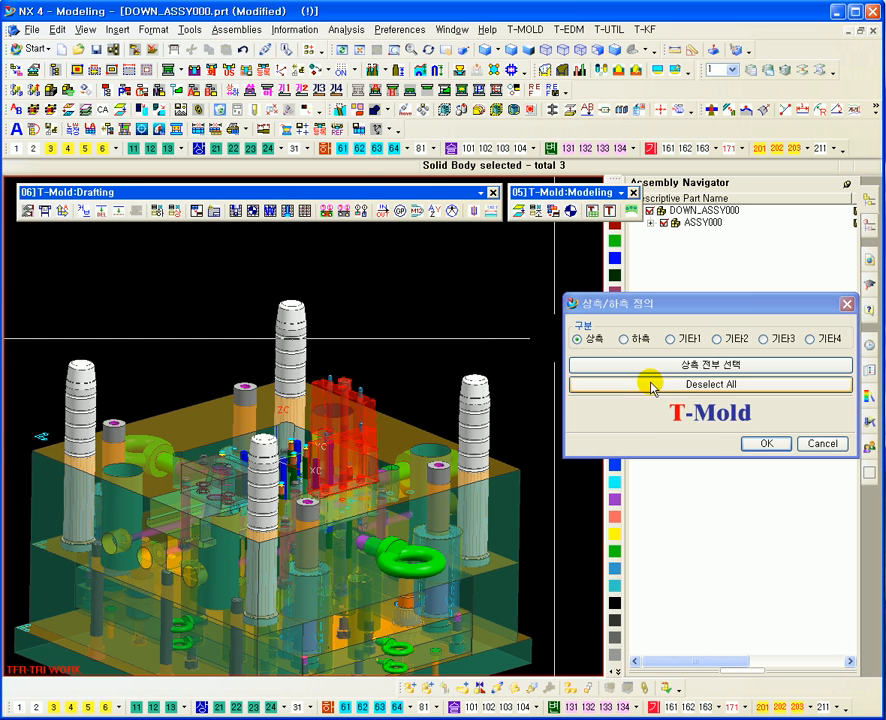
left_click(765, 443)
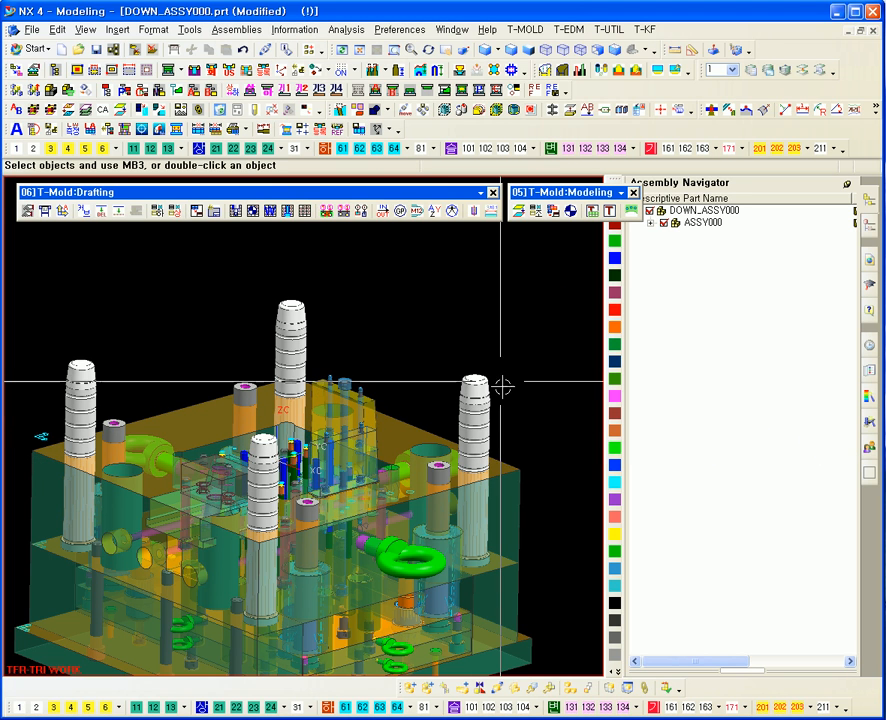
left_click(249, 93)
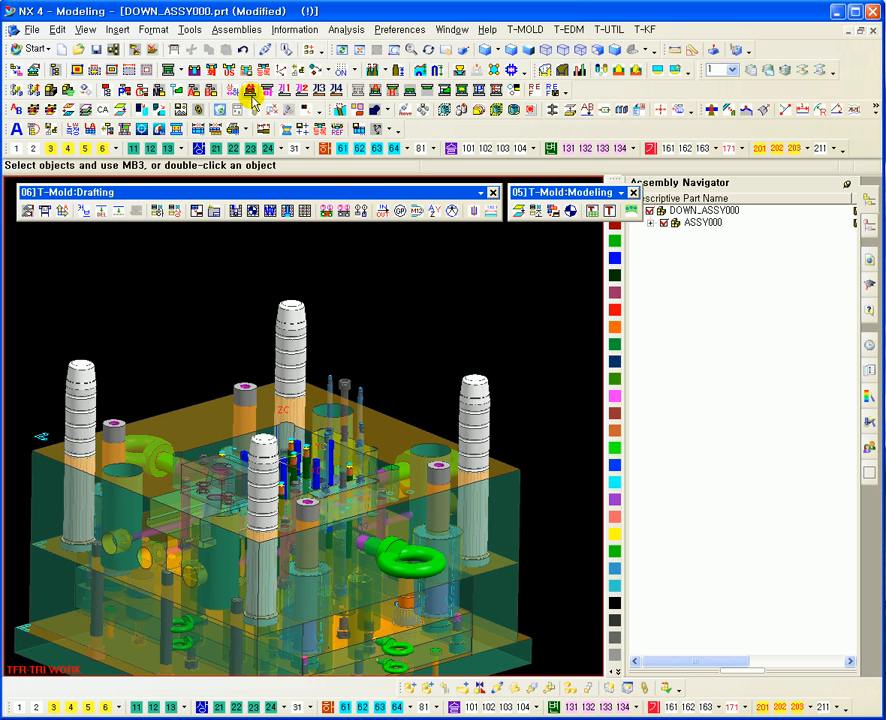
scroll(491, 338, "down", 3)
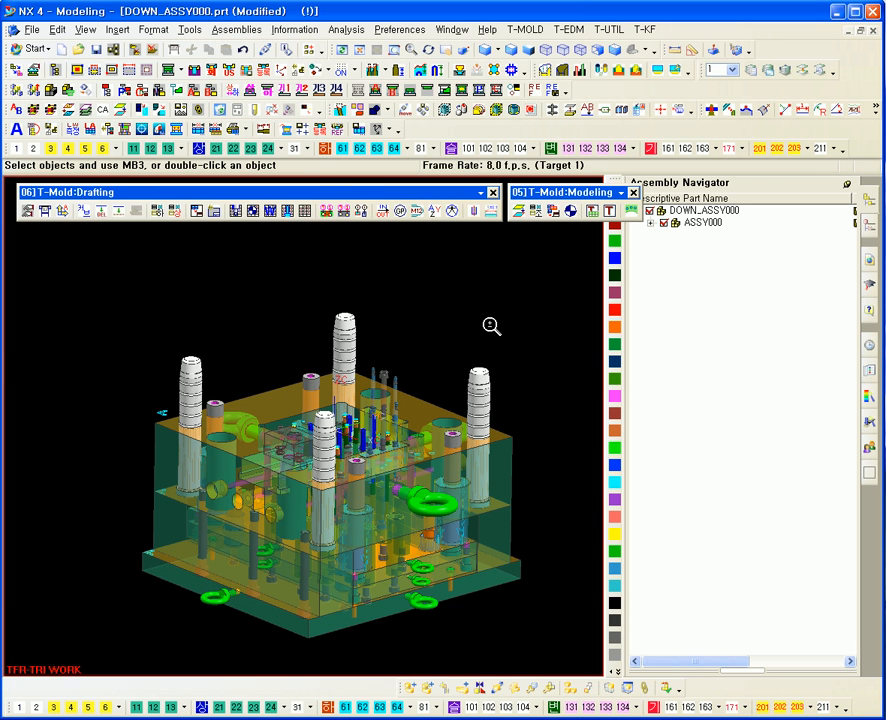
- Review the used layers and their object counts in the layer settings
key("ctrl+l")
left_click_drag(748, 476, 750, 520)
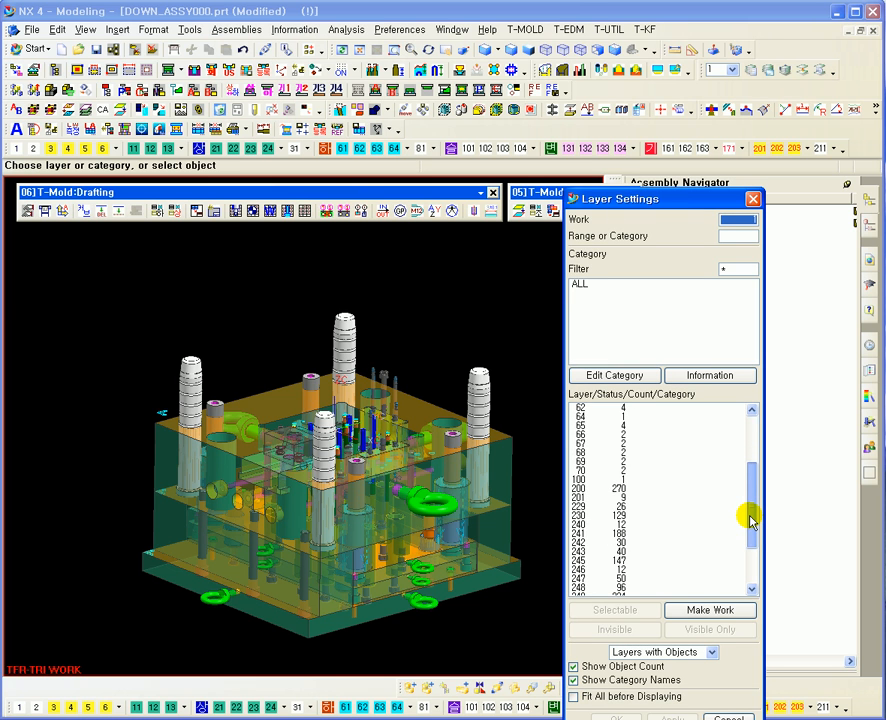
left_click(753, 199)
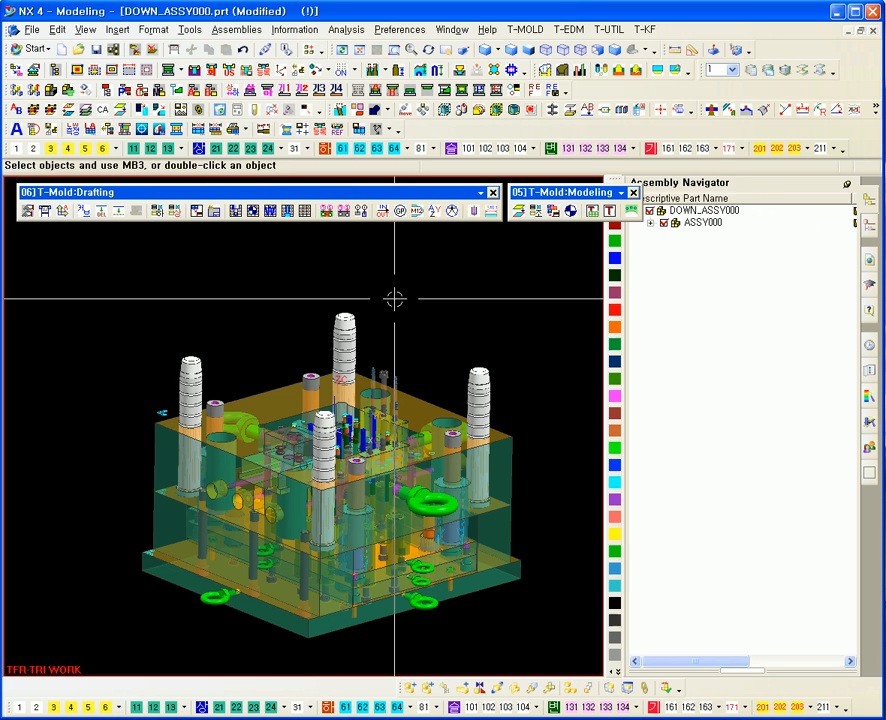
- Move all standard parts of the eye bolt category (24.아이볼트) to layer 150
middle_click_drag(463, 271, 484, 310)
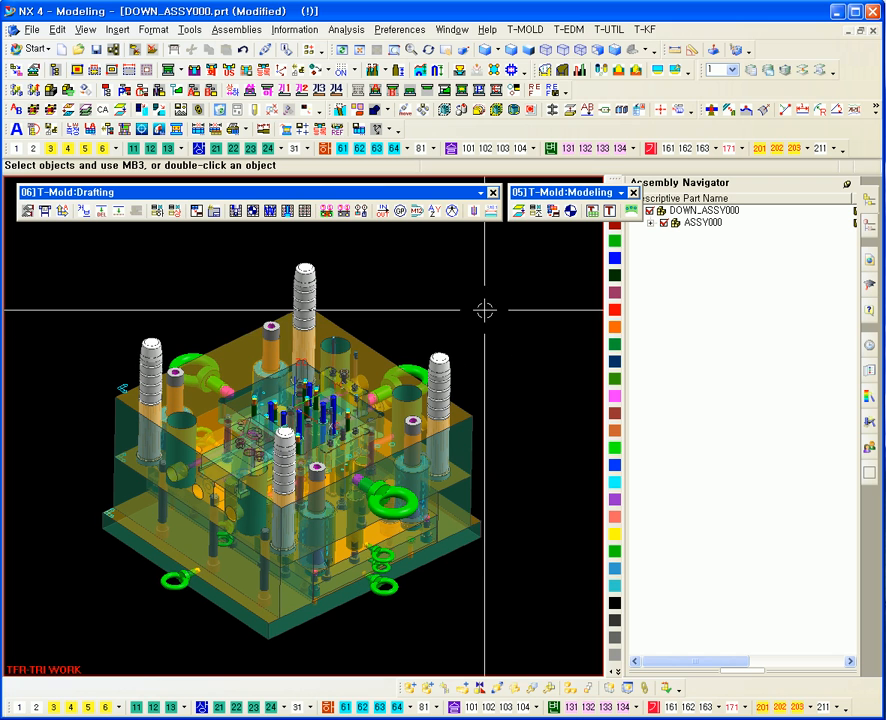
left_click(519, 212)
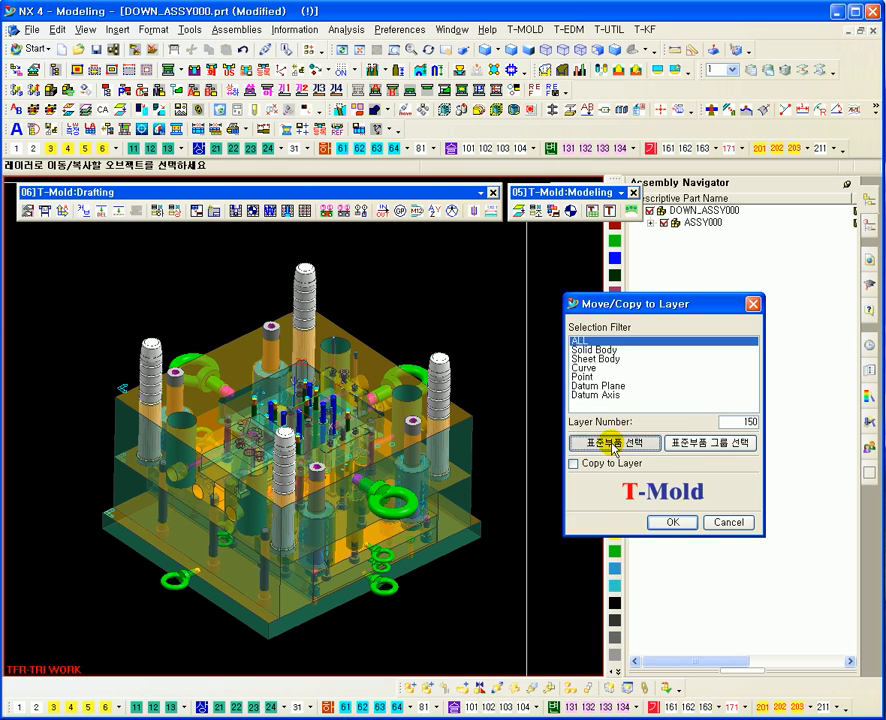
left_click(616, 443)
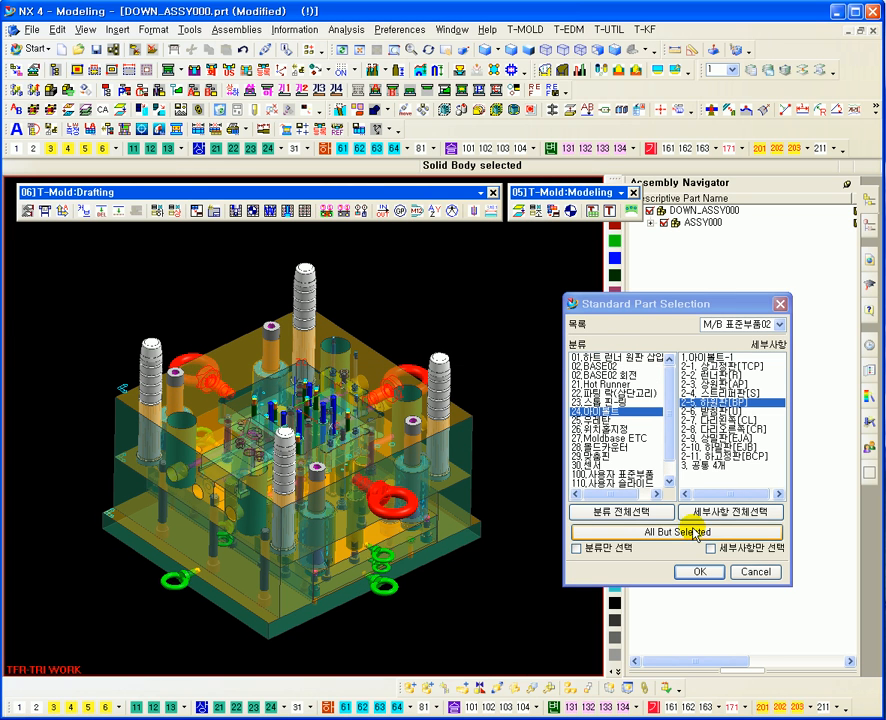
left_click(607, 516)
left_click(700, 571)
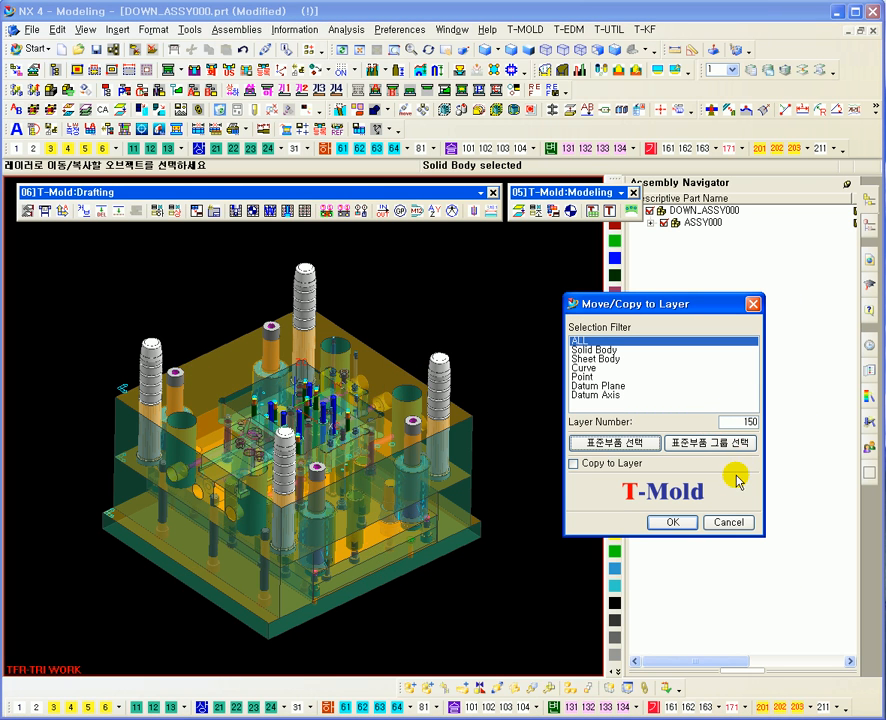
left_click(746, 521)
- Move all remaining visible objects of the lower side to layer 160
middle_click_drag(534, 322, 510, 340)
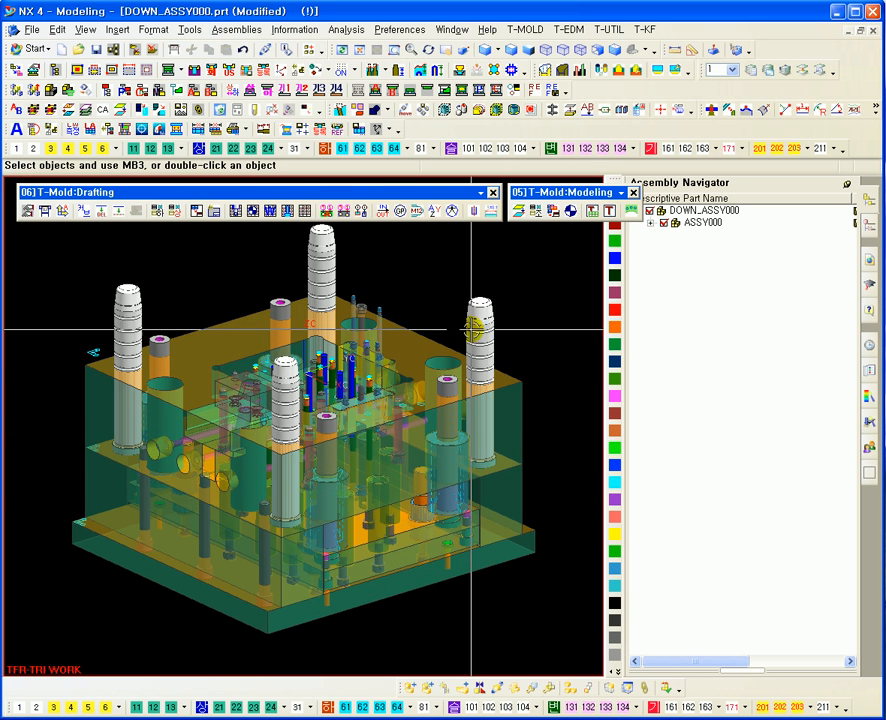
scroll(231, 425, "down", 3)
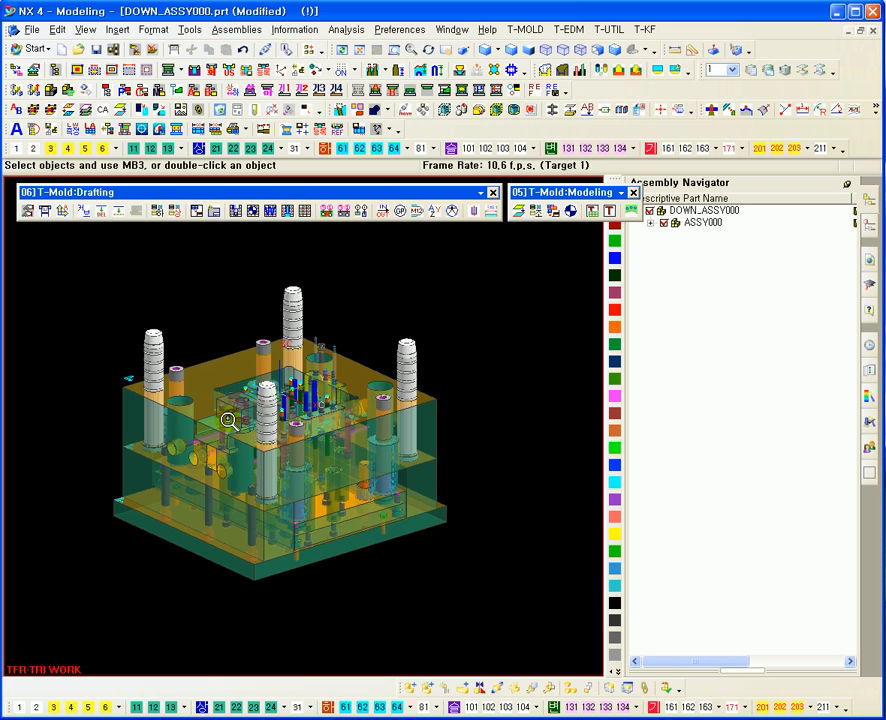
scroll(231, 425, "up", 1)
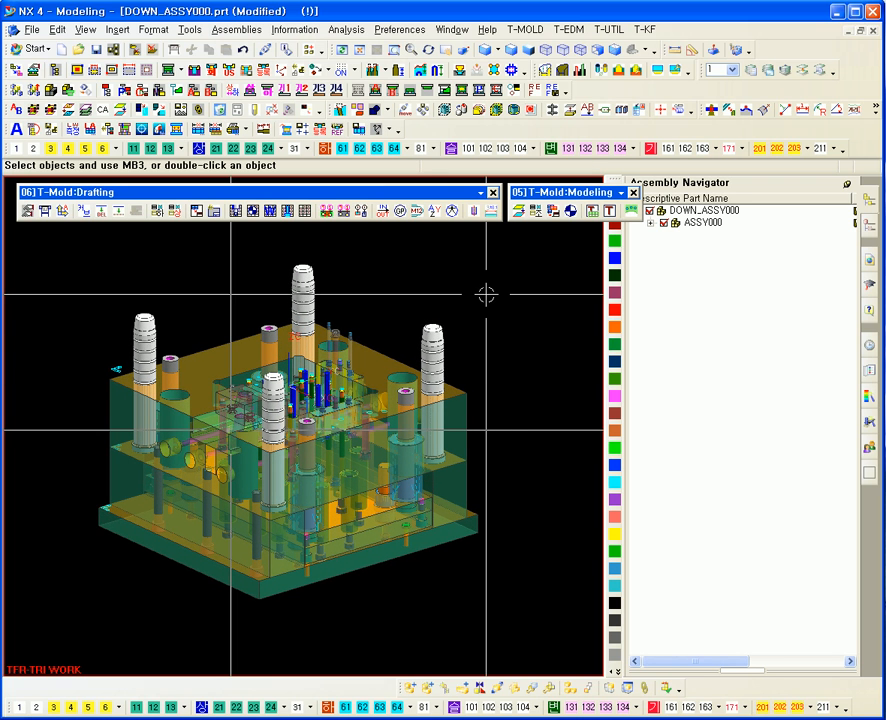
scroll(500, 506, "down", 2)
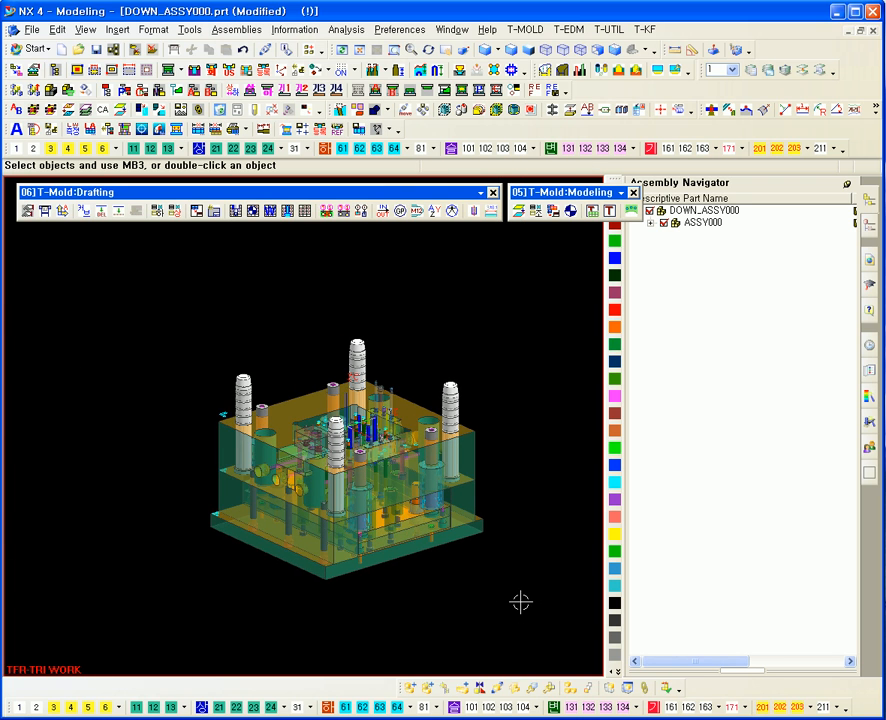
left_click(521, 211)
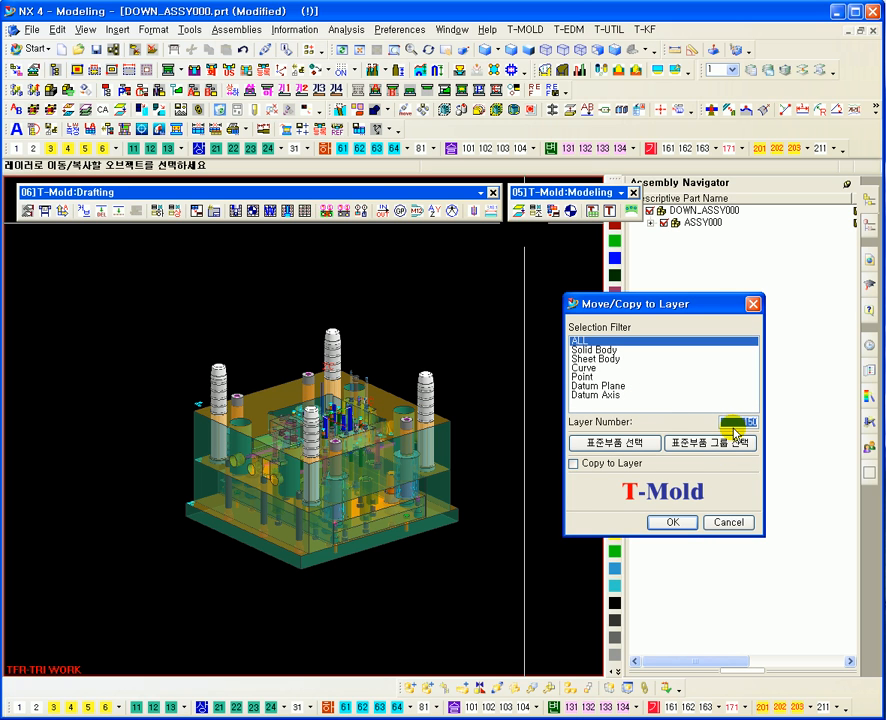
left_click_drag(115, 287, 520, 612)
left_click(692, 522)
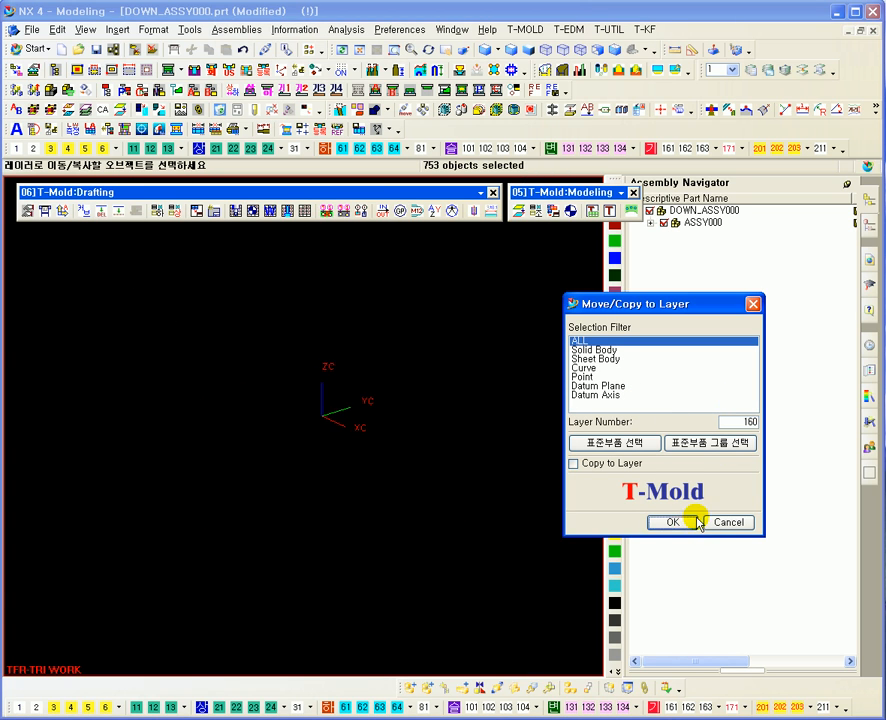
left_click(740, 524)
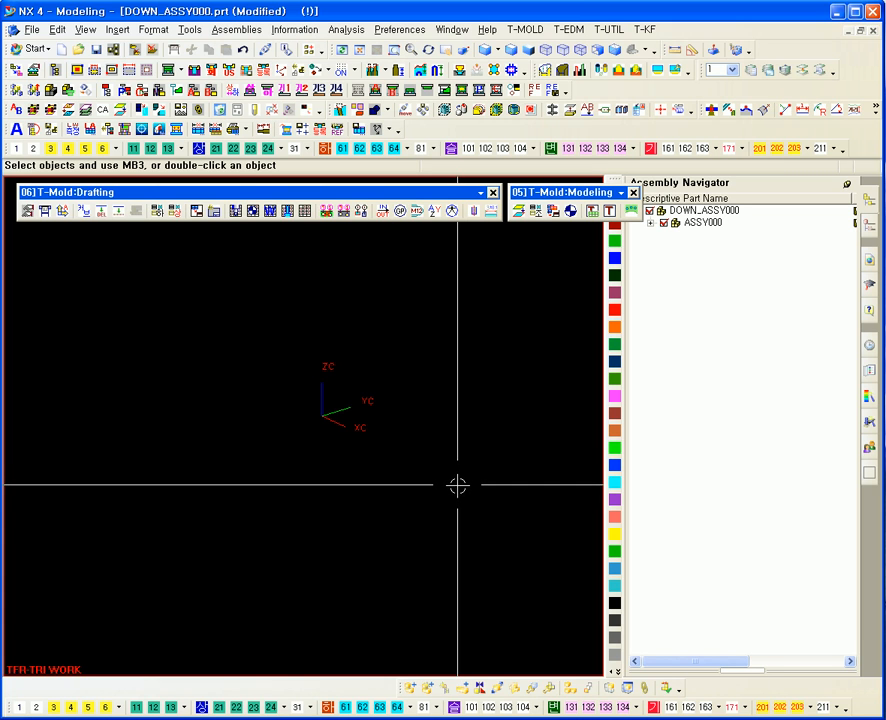
- Make layer 160 selectable so the lower-side parts are displayed
key("ctrl+l")
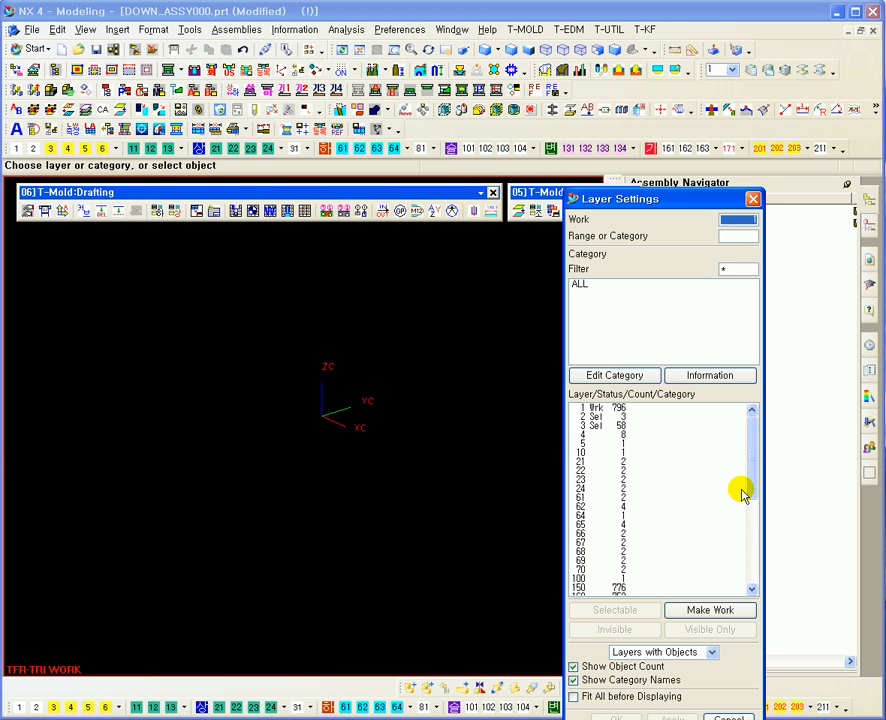
scroll(739, 487, "down", 1)
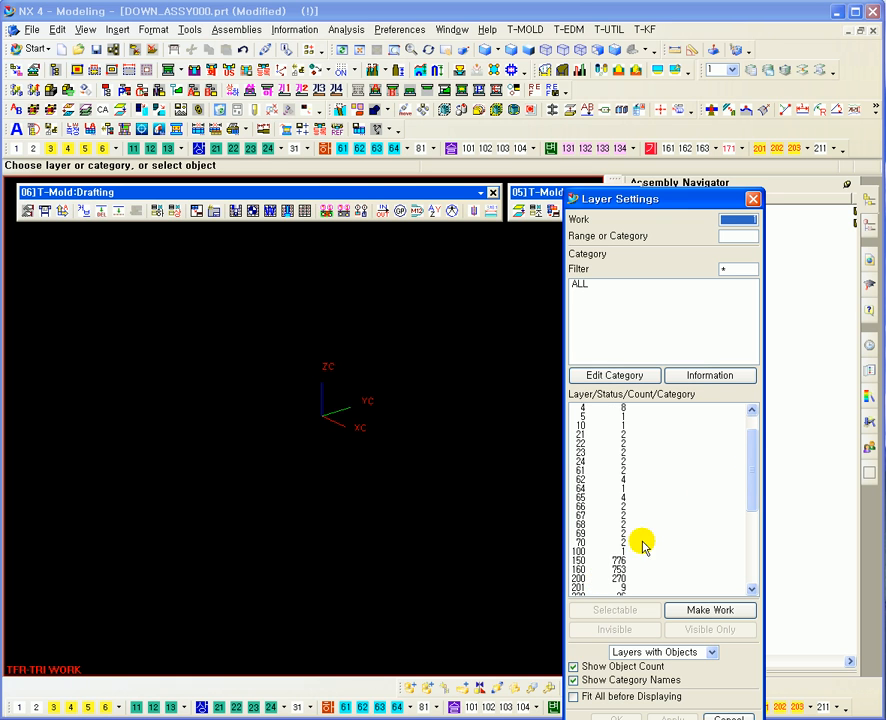
double_click(594, 566)
middle_click(541, 542)
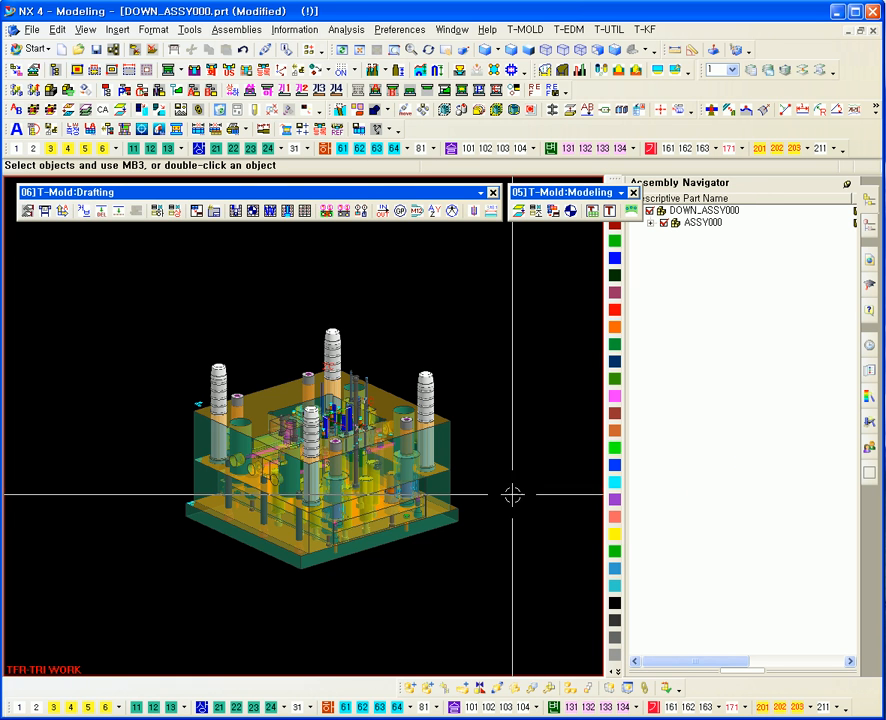
scroll(485, 477, "up", 1)
scroll(485, 477, "up", 1)
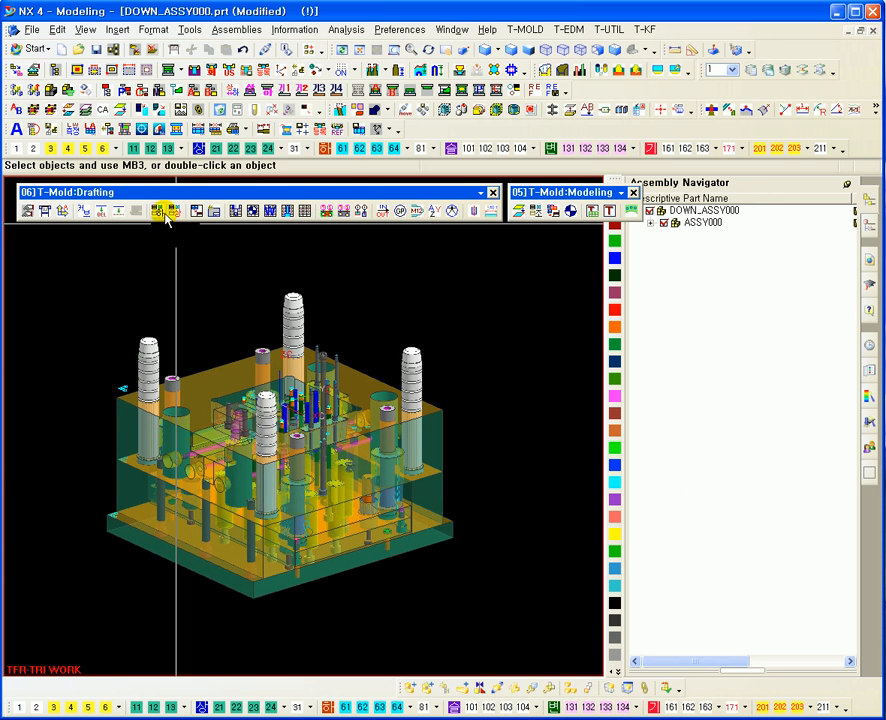
- Switch to Drafting and insert an A0 (841 x 1189) drawing sheet named SHT1 in millimetres
left_click(213, 212)
left_click(447, 396)
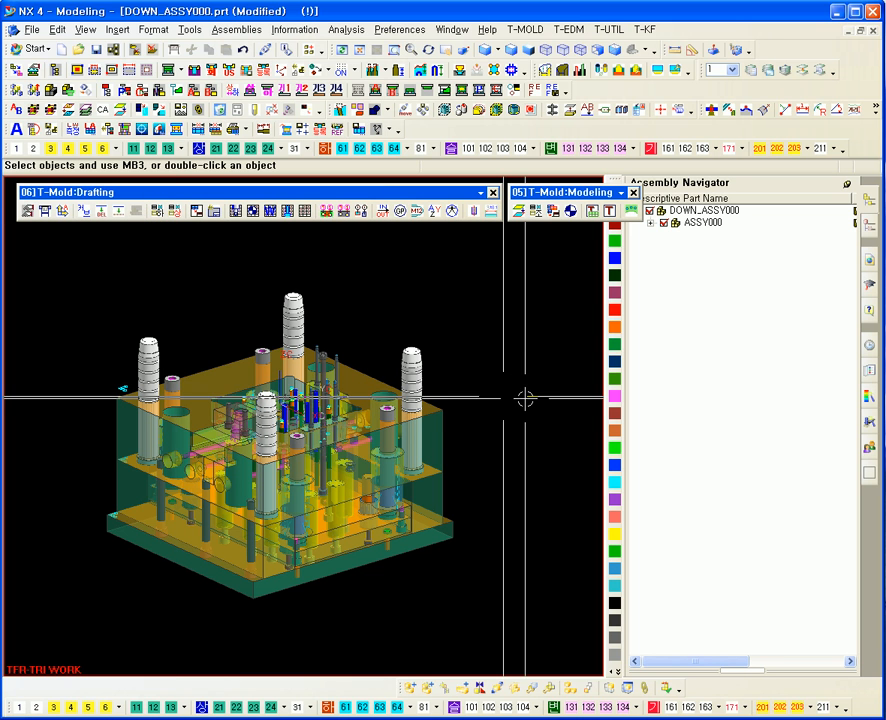
key("ctrl+shift+d")
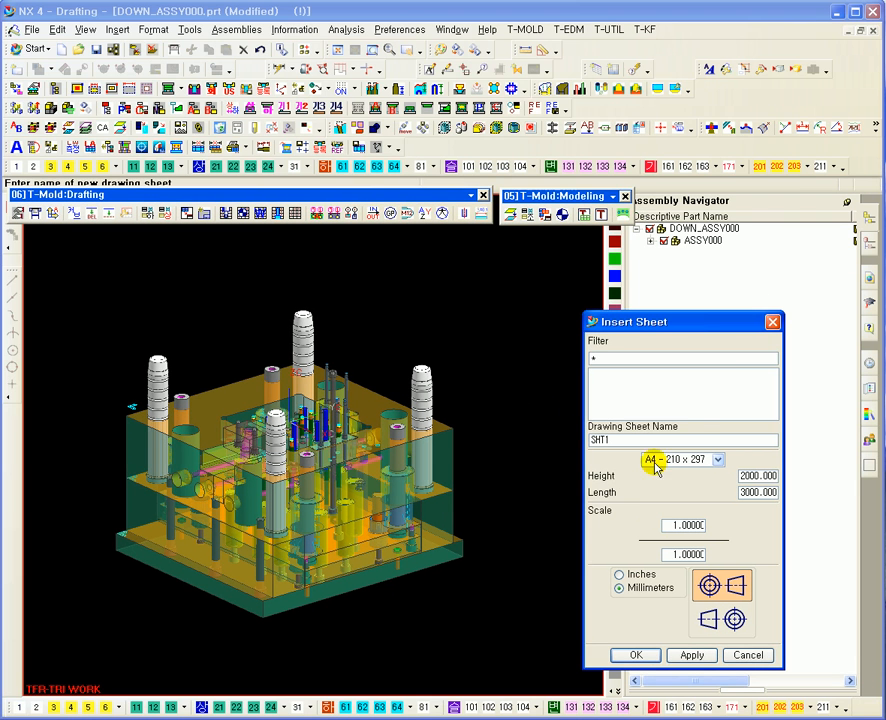
left_click(702, 462)
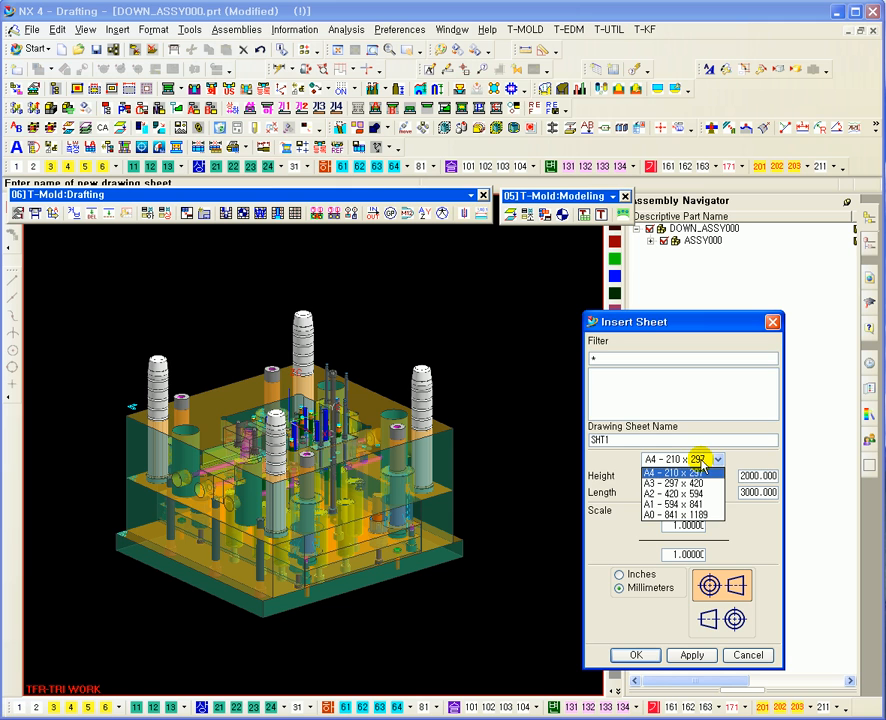
left_click(683, 515)
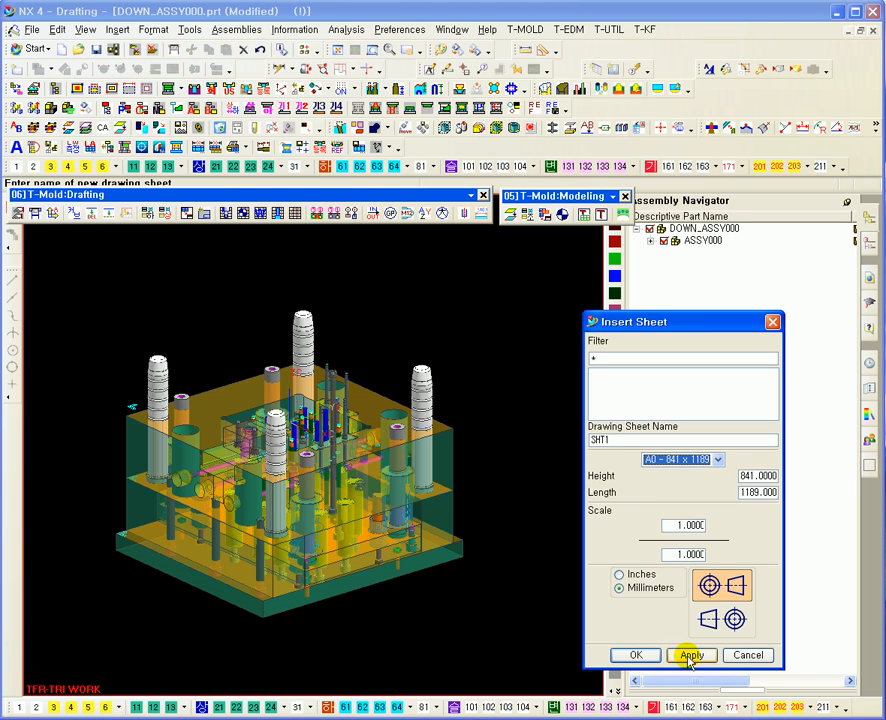
left_click(690, 654)
left_click(749, 656)
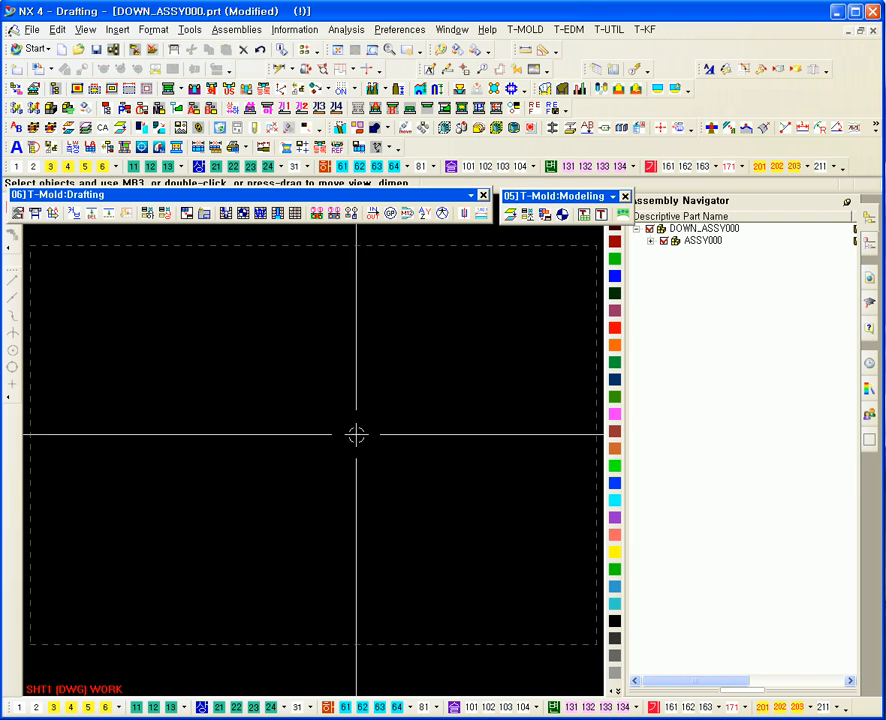
- Create the assembly views without dimensions (치수기입 생략), placing the TOP view in the sheet's left half and the FRONT view above it
left_click(187, 213)
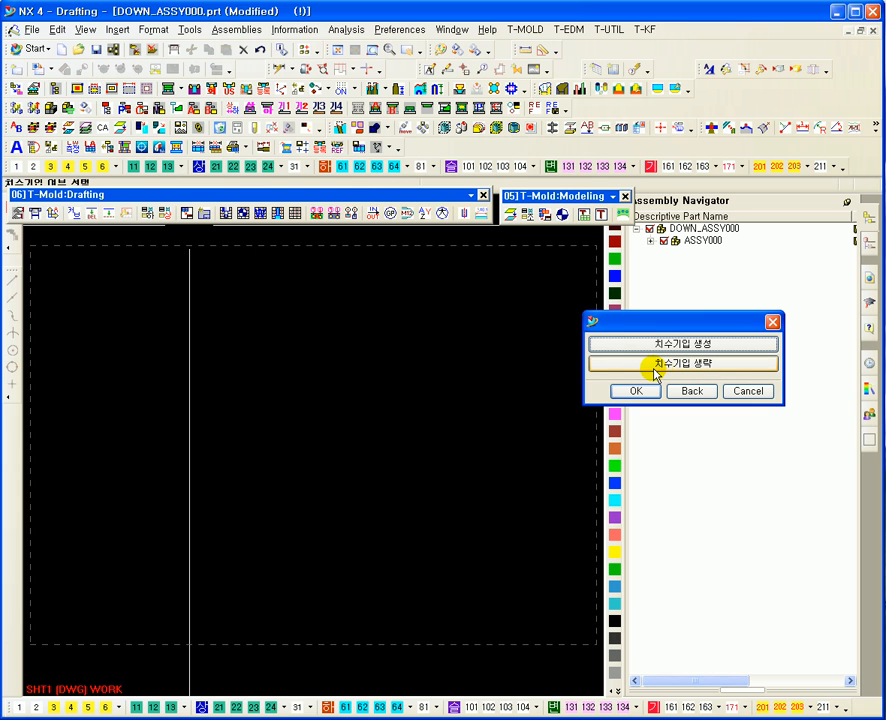
left_click(613, 368)
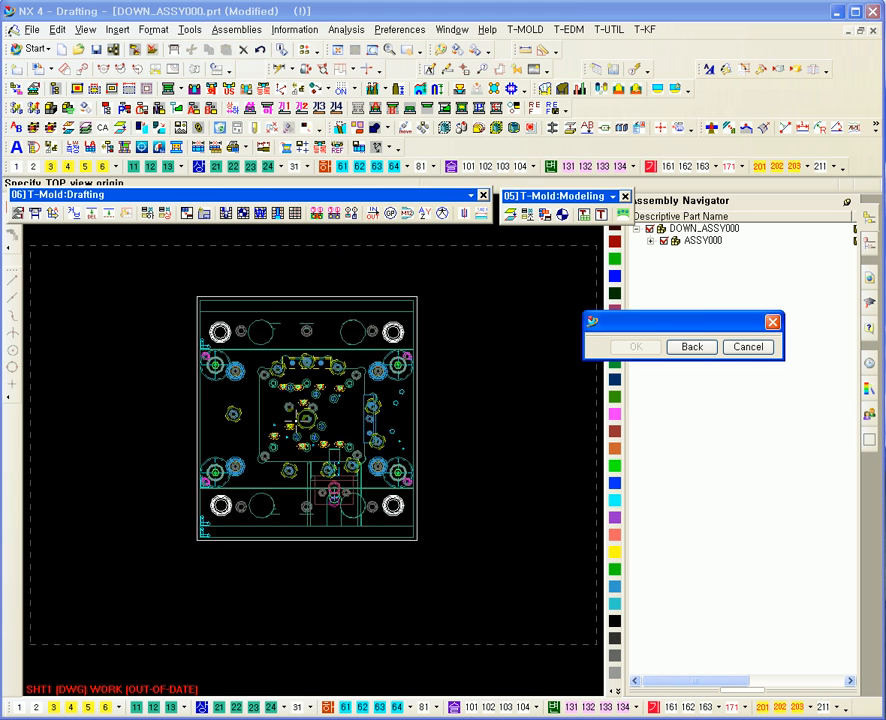
left_click(197, 430)
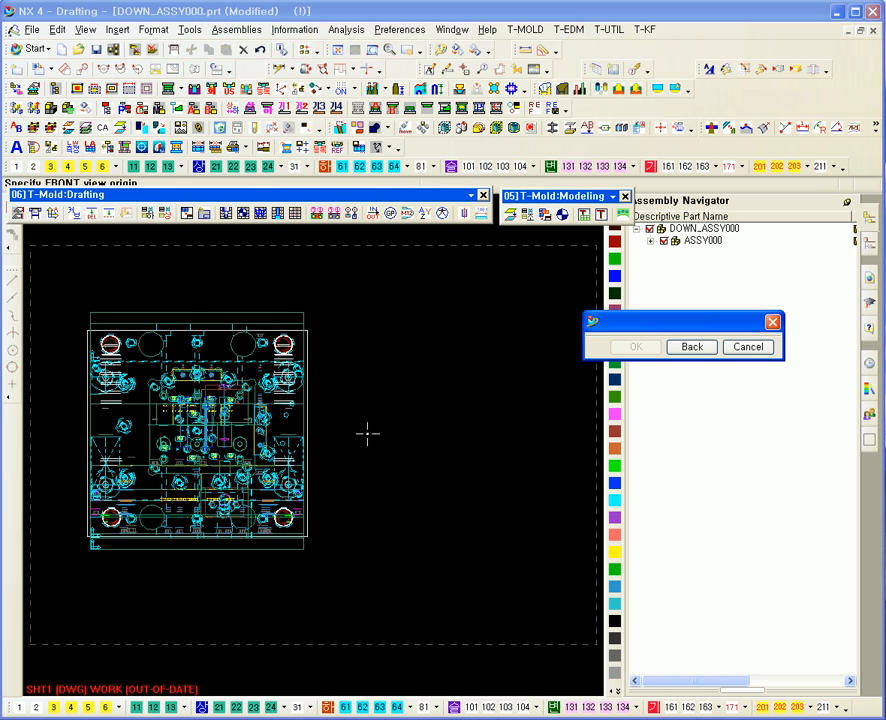
left_click(326, 250)
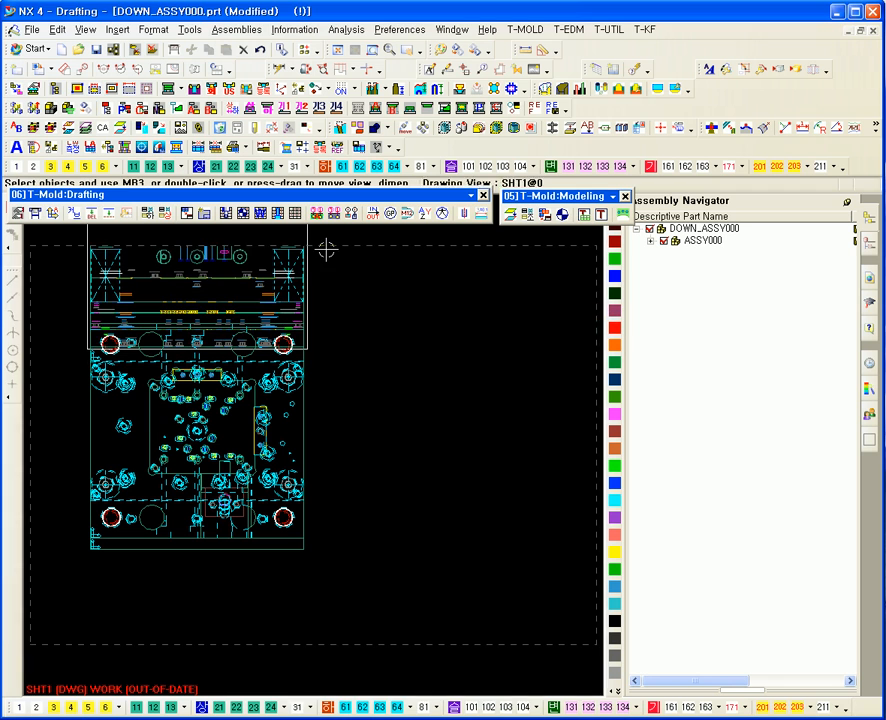
- Resize drawing sheet SHT1 to a height of 1600 mm and a length of 2200 mm
right_click(326, 250)
left_click(376, 366)
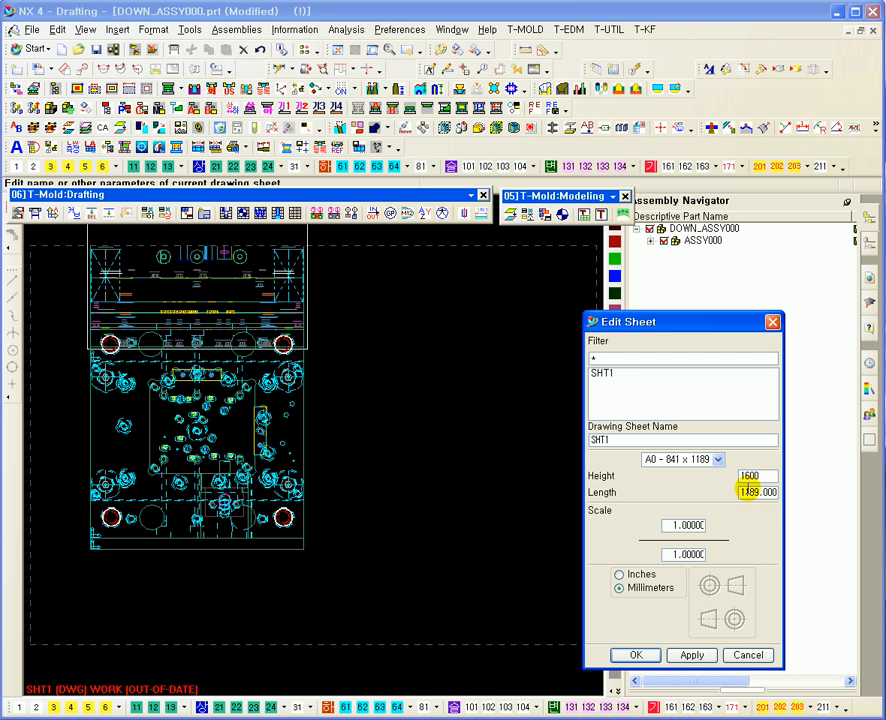
type("2200")
key("Return")
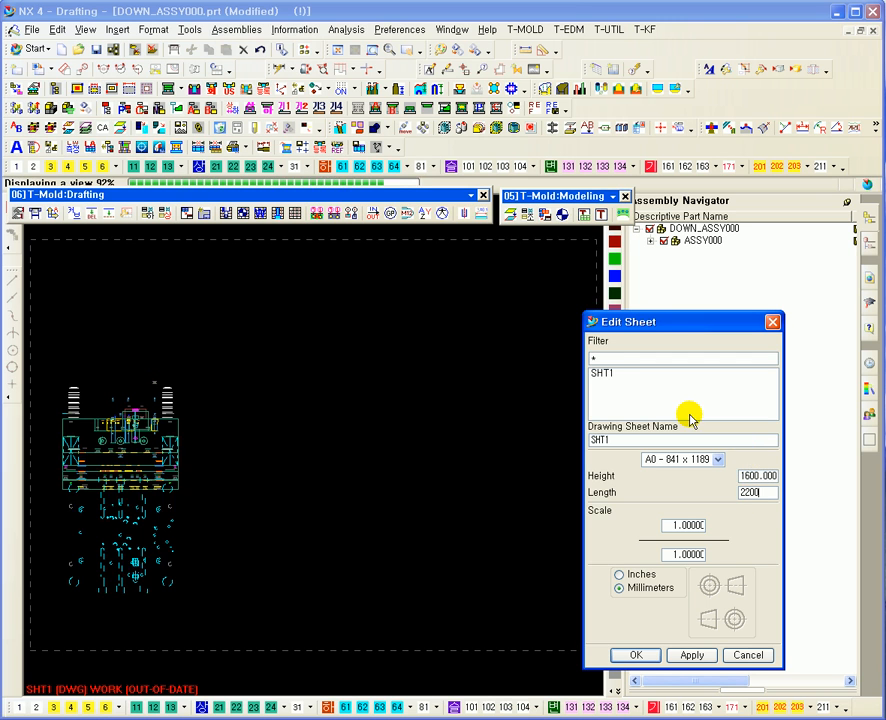
mouse_move(248, 505)
middle_mouse_down("shift")
mouse_move(267, 530)
mouse_move(275, 519)
middle_mouse_up("shift")
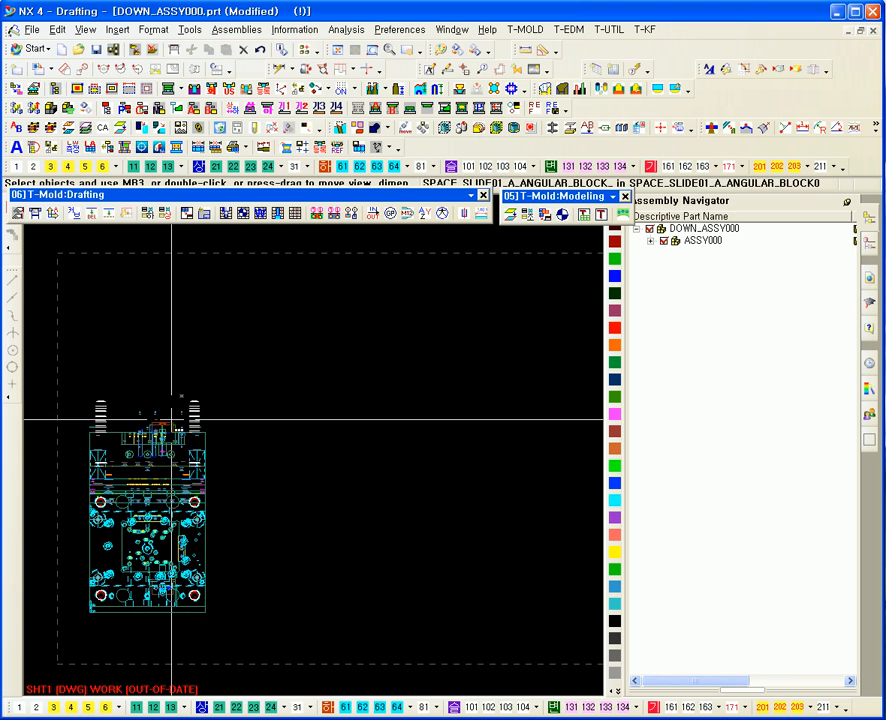
- Delete the front view overlapping the upper part of the top view, keeping only the top view on the sheet
left_click(205, 430)
middle_click_drag(223, 554, 298, 406, "shift")
middle_click_drag(172, 330, 175, 455, "ctrl")
left_click(172, 352)
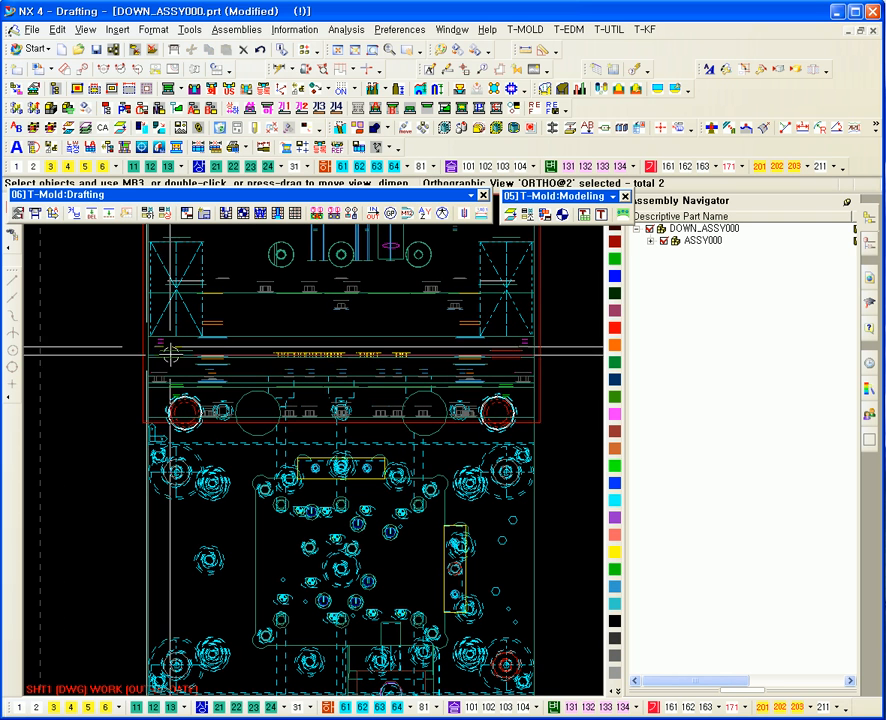
key("Delete")
left_click(676, 406)
scroll(155, 318, "down", 2)
left_click(155, 318)
left_click(226, 316)
key("Delete")
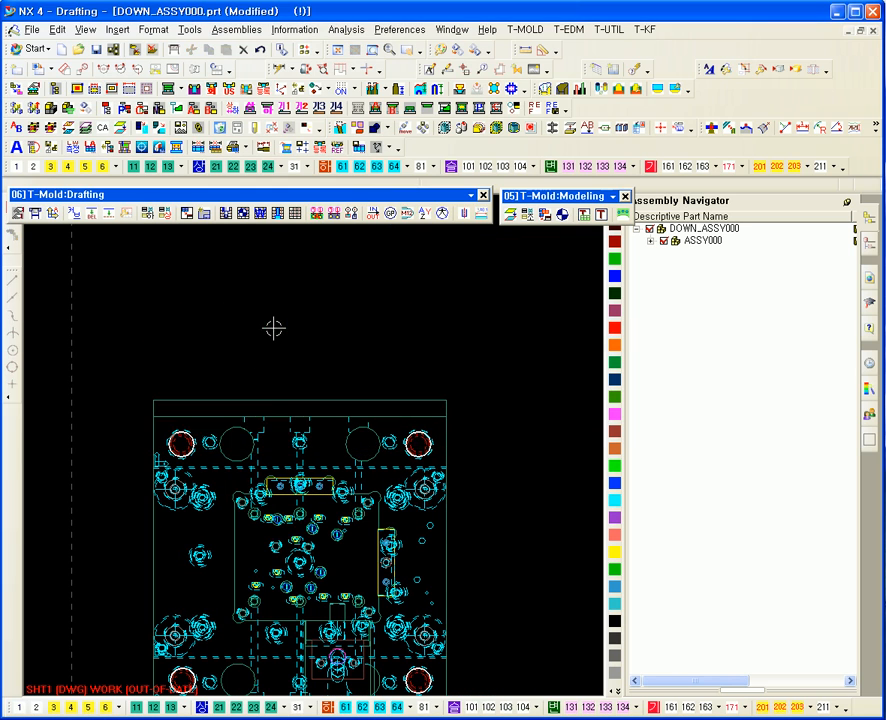
- Move the top view up and to the right on the sheet to leave room for projected views
scroll(258, 412, "down", 2)
mouse_move(266, 404)
left_mouse_down()
mouse_move(352, 322)
mouse_move(360, 298)
left_mouse_up()
middle_click_drag(473, 423, 402, 425, "shift")
- Add two projected views from the top view, one directly to its right and one directly below it
right_click(345, 401)
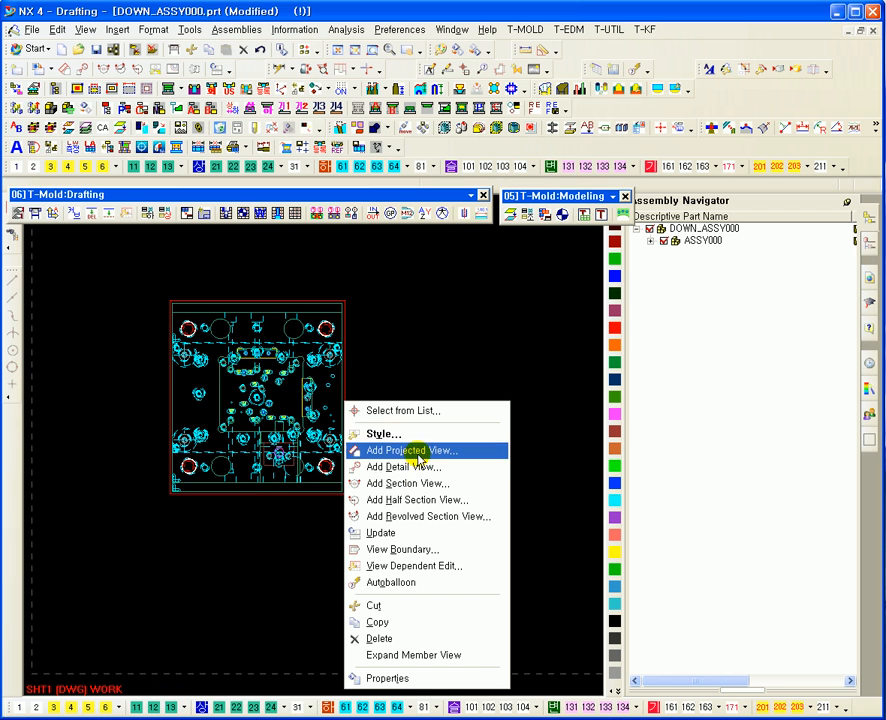
left_click(411, 452)
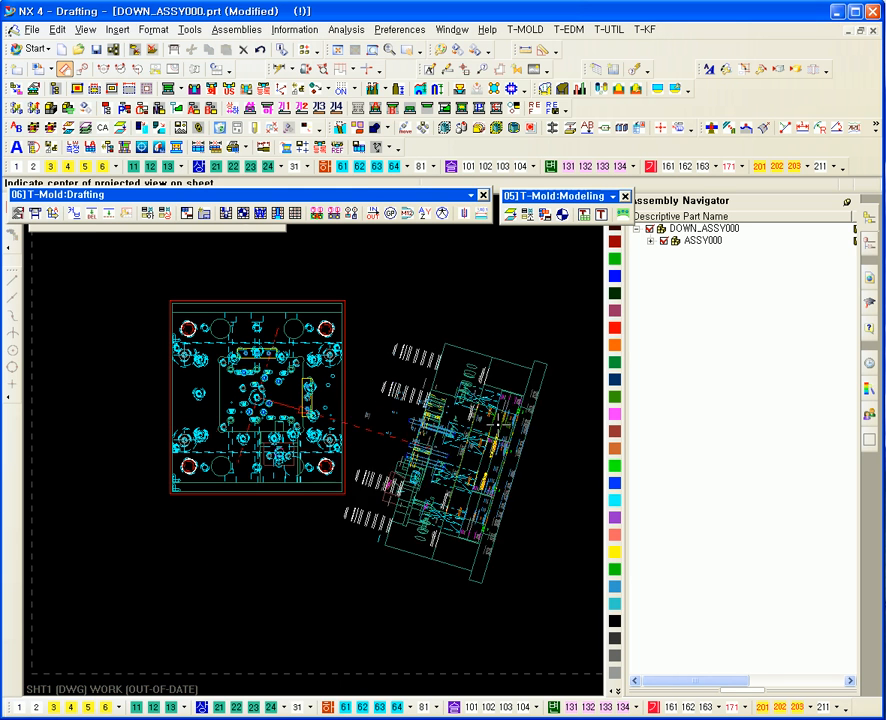
left_click(504, 390)
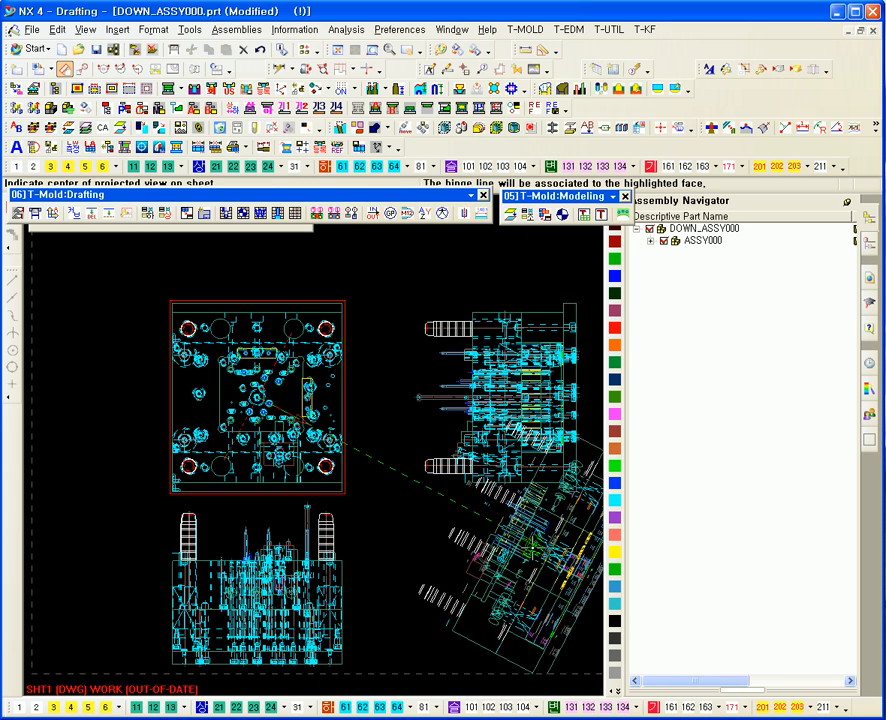
middle_click_drag(507, 548, 358, 480, "shift")
scroll(340, 470, "down", 2)
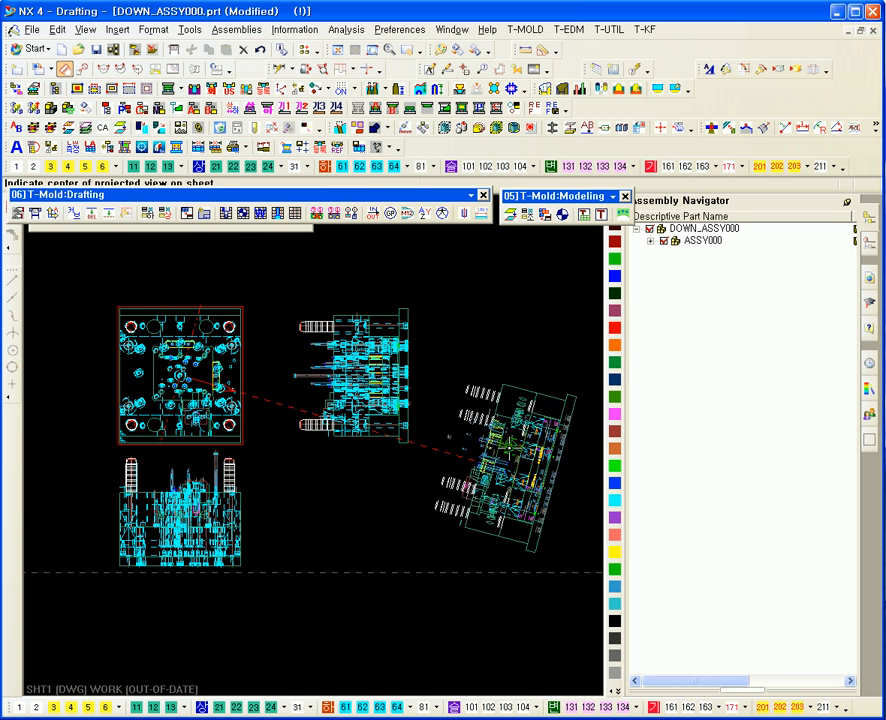
key("Escape")
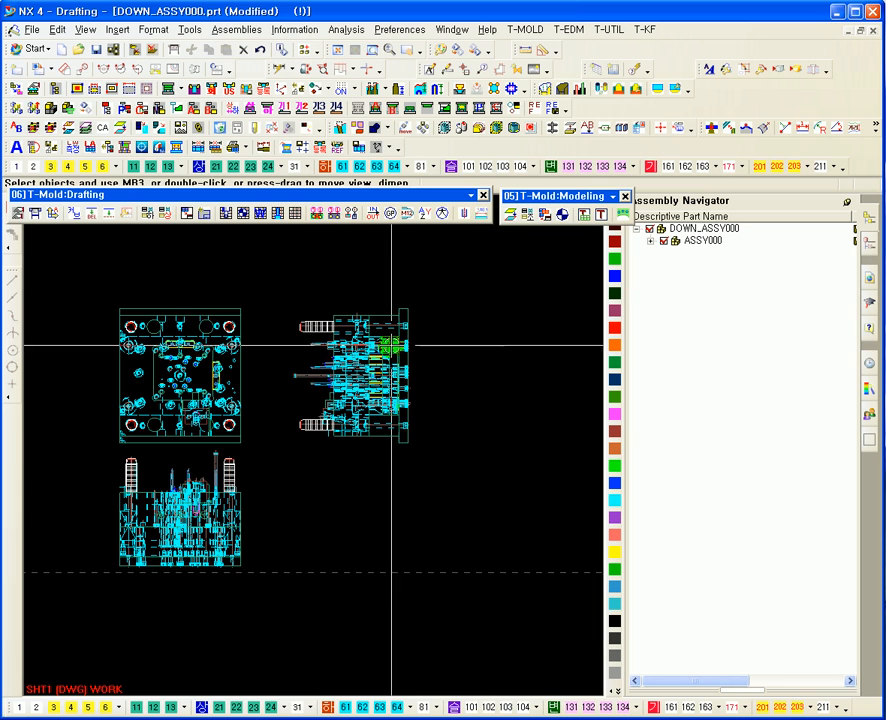
- Move the top view and its right-hand projection higher on the sheet together, and shift the lower projection up away from the sheet border
right_click(241, 426)
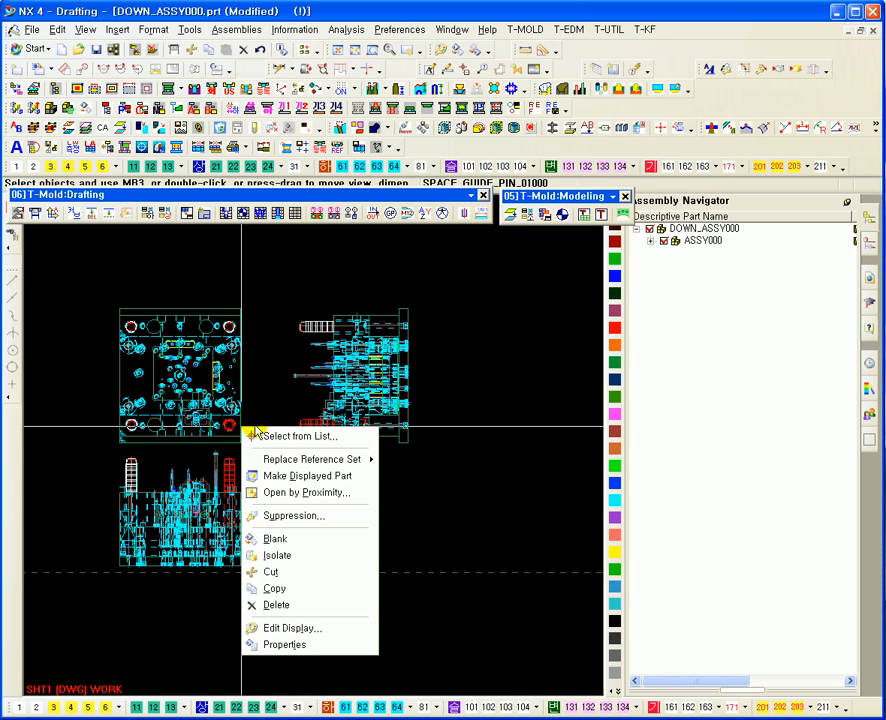
left_click(284, 396)
middle_click_drag(400, 344, 434, 361, "shift")
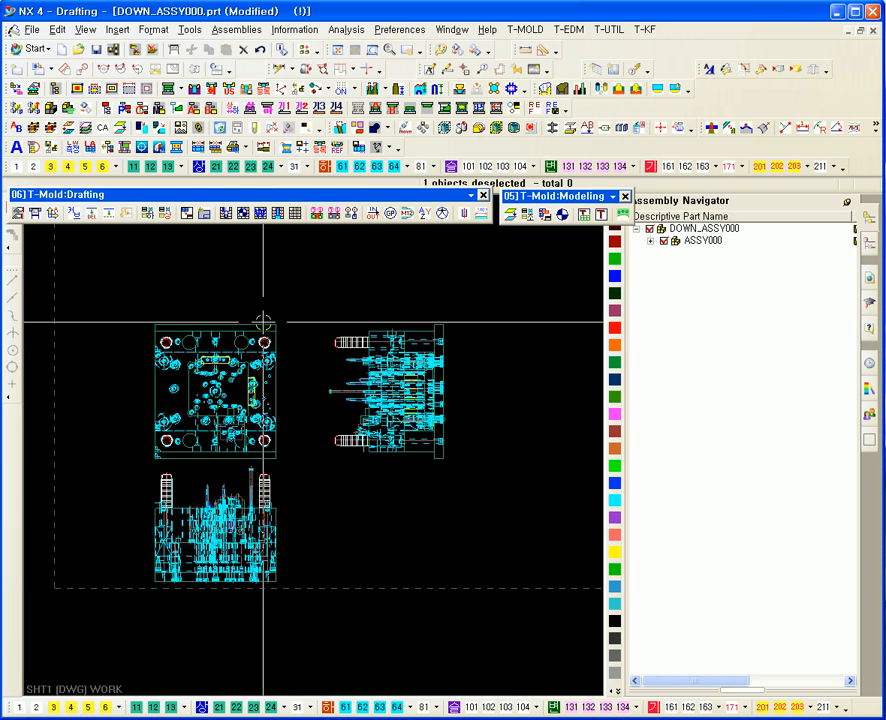
left_click(264, 322)
left_click(350, 323)
key("Escape")
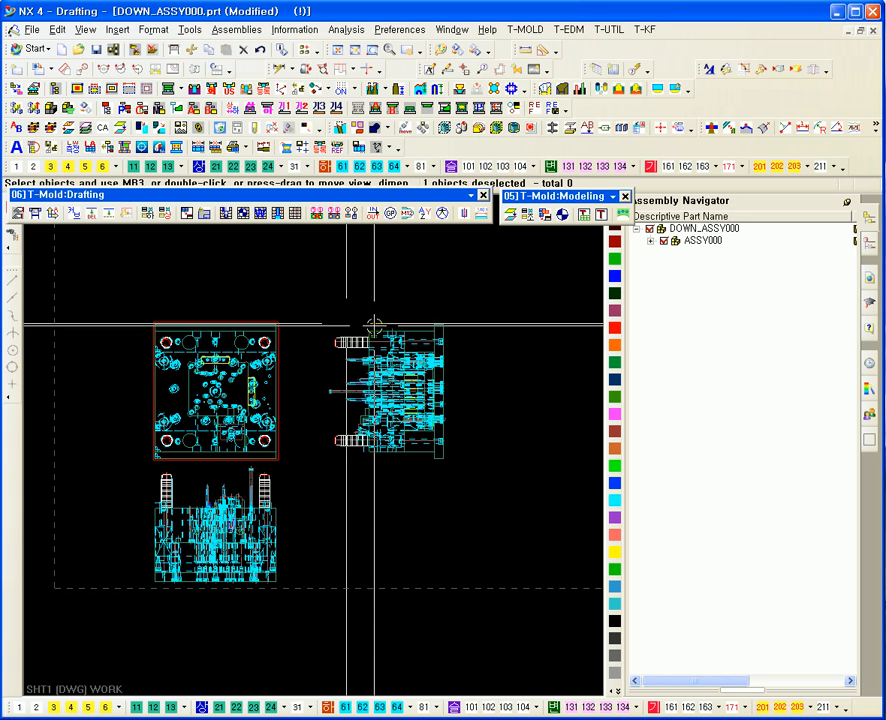
left_click(388, 342)
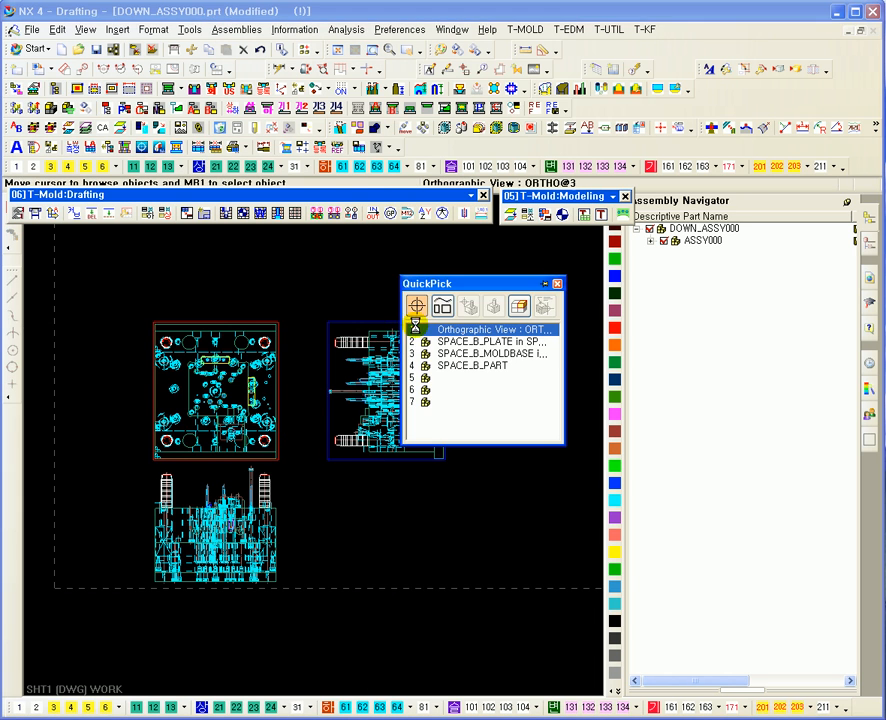
left_click(417, 331)
key("Escape")
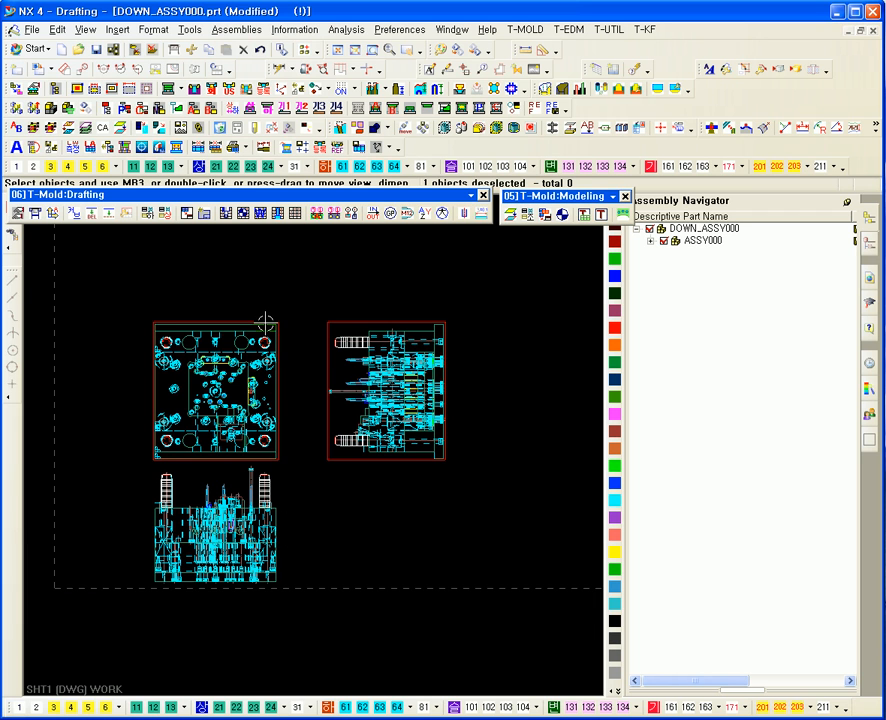
left_click_drag(253, 314, 250, 258)
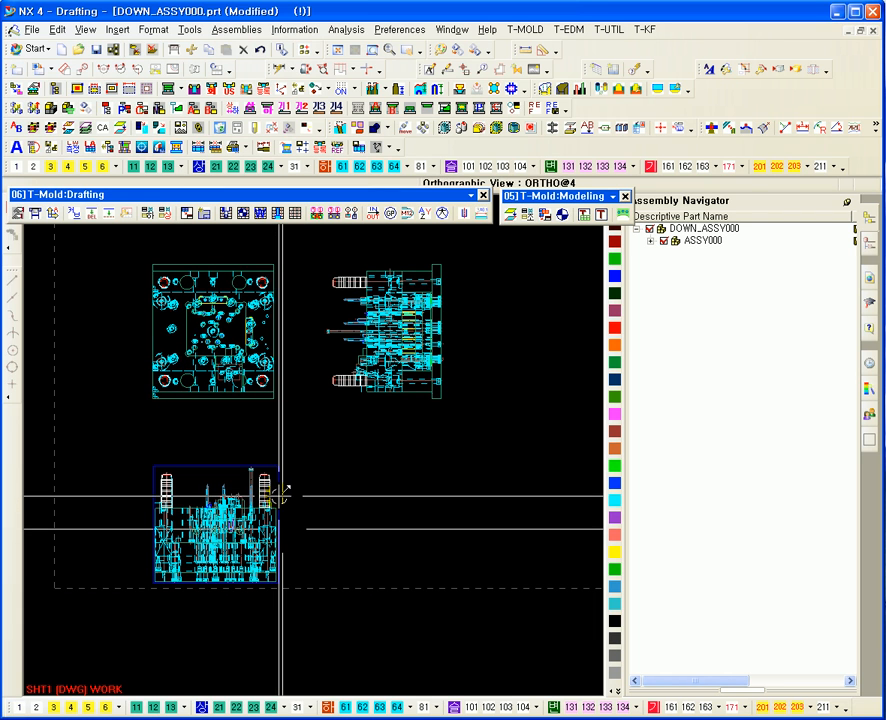
left_click_drag(279, 495, 280, 459)
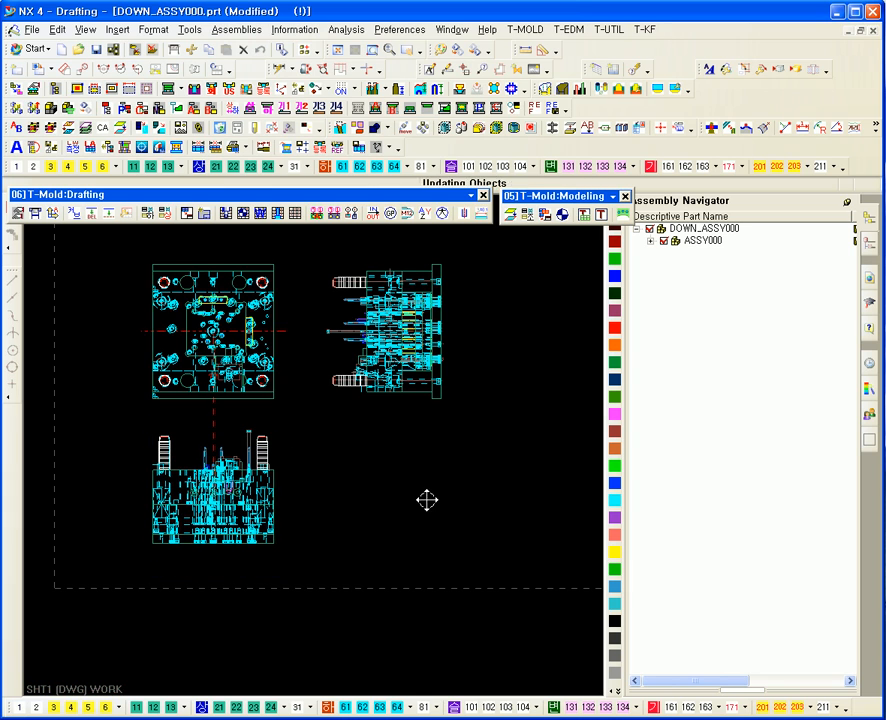
- Examine the part outlines and hidden lines of the lower-side assembly in the top view and both projected views
mouse_move(177, 301)
middle_mouse_down("ctrl")
mouse_move(198, 351)
mouse_move(198, 331)
middle_mouse_up("ctrl")
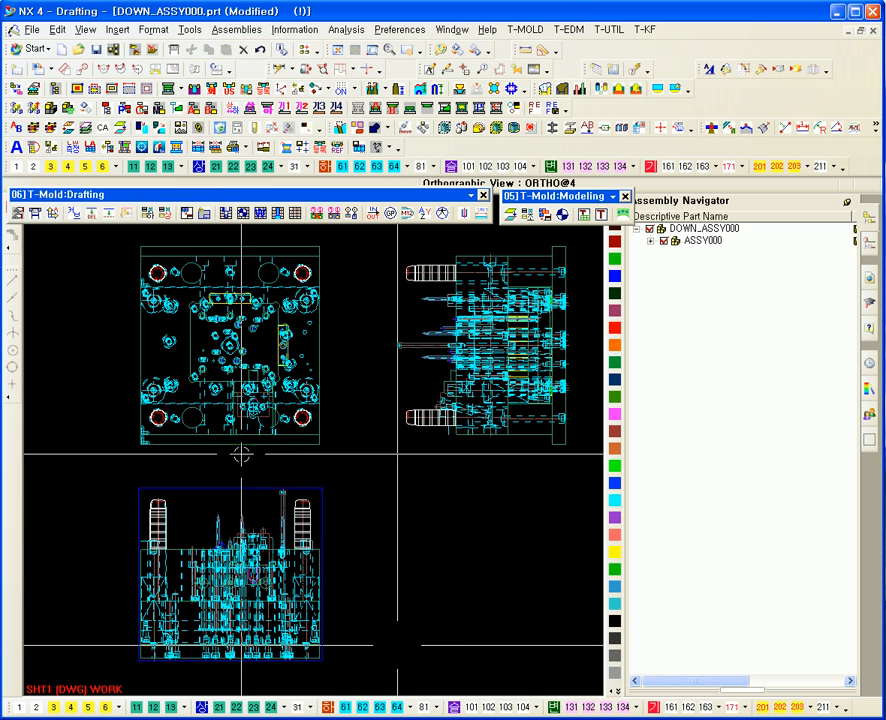
key("Escape")
scroll(433, 567, "down", 5)
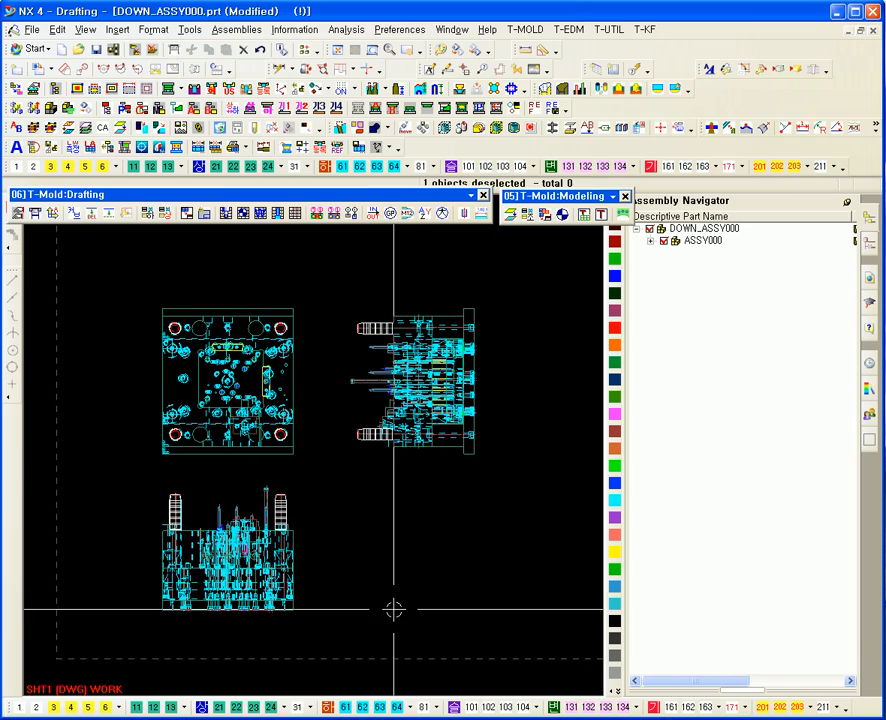
scroll(195, 398, "up", 5)
middle_click_drag(195, 398, 200, 431, "ctrl")
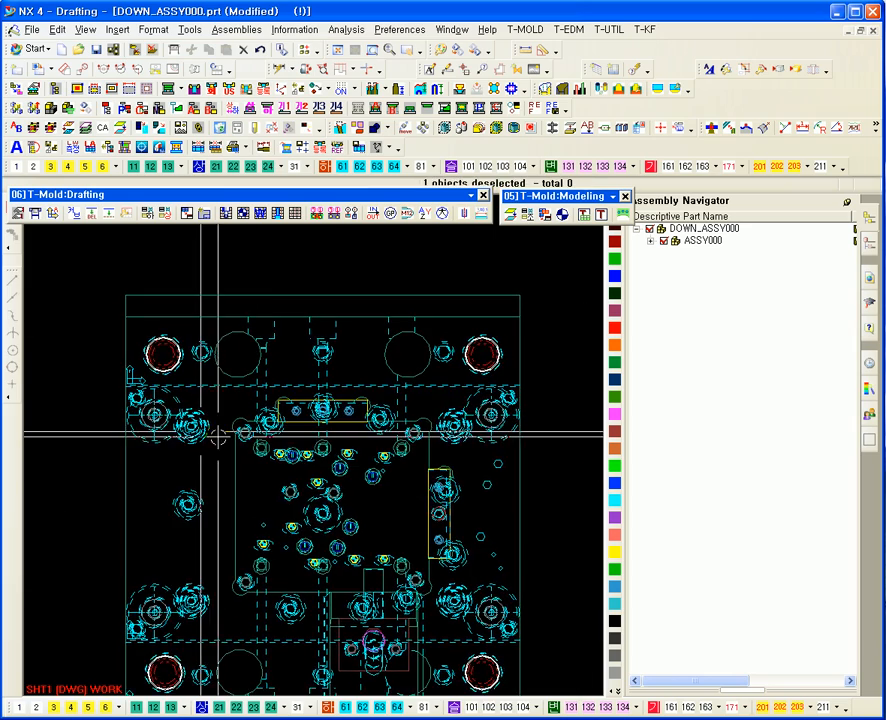
middle_click_drag(349, 522, 322, 477, "shift")
scroll(243, 345, "up", 5)
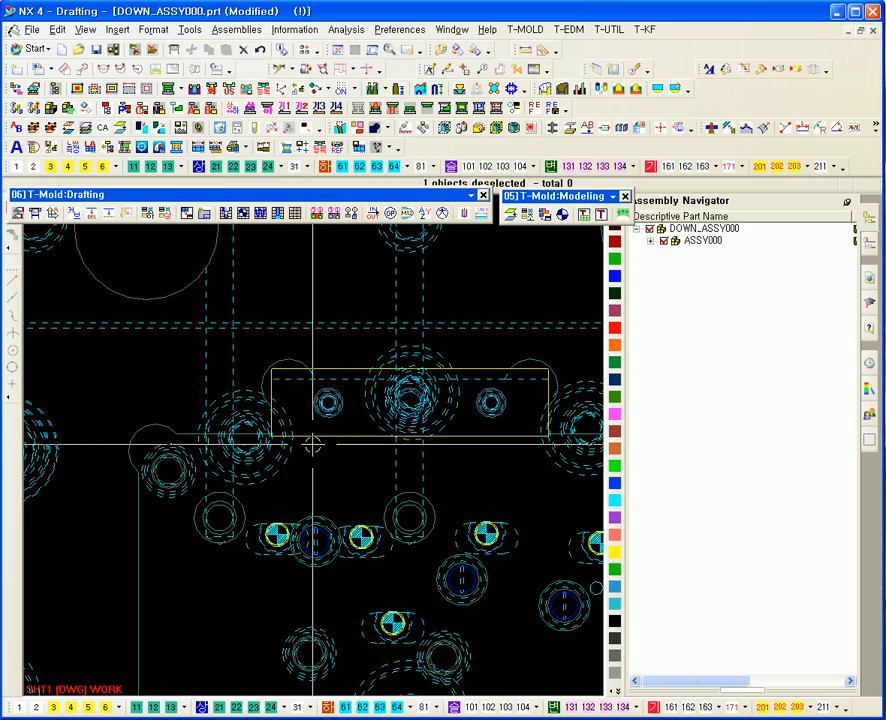
scroll(220, 360, "down", 8)
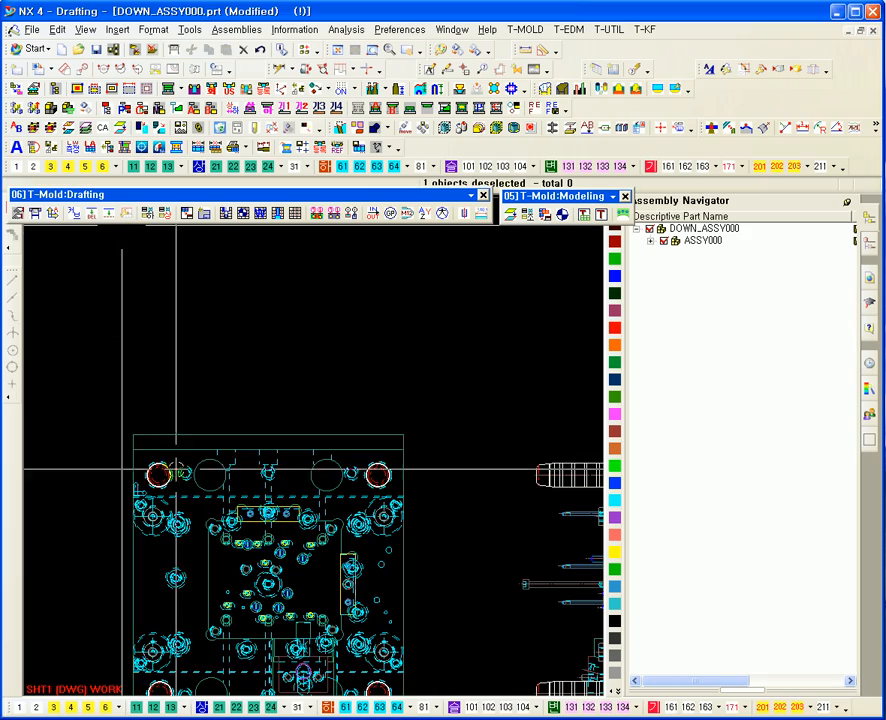
scroll(176, 469, "down", 2)
middle_click_drag(273, 617, 273, 517, "shift")
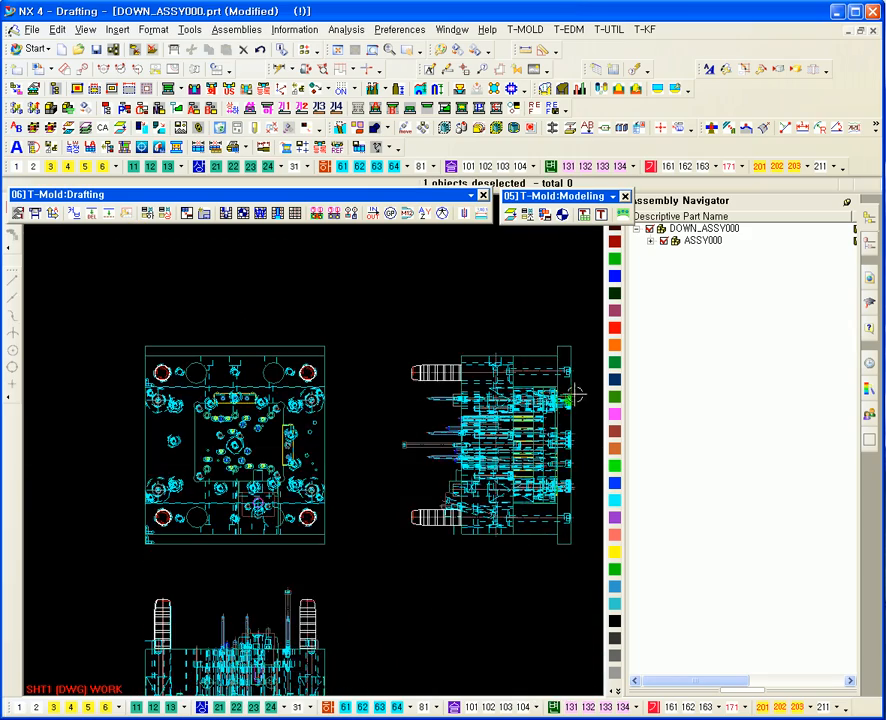
scroll(575, 395, "up", 5)
scroll(470, 490, "down", 5)
mouse_move(460, 614)
middle_mouse_down("shift")
mouse_move(453, 451)
mouse_move(446, 456)
middle_mouse_up("shift")
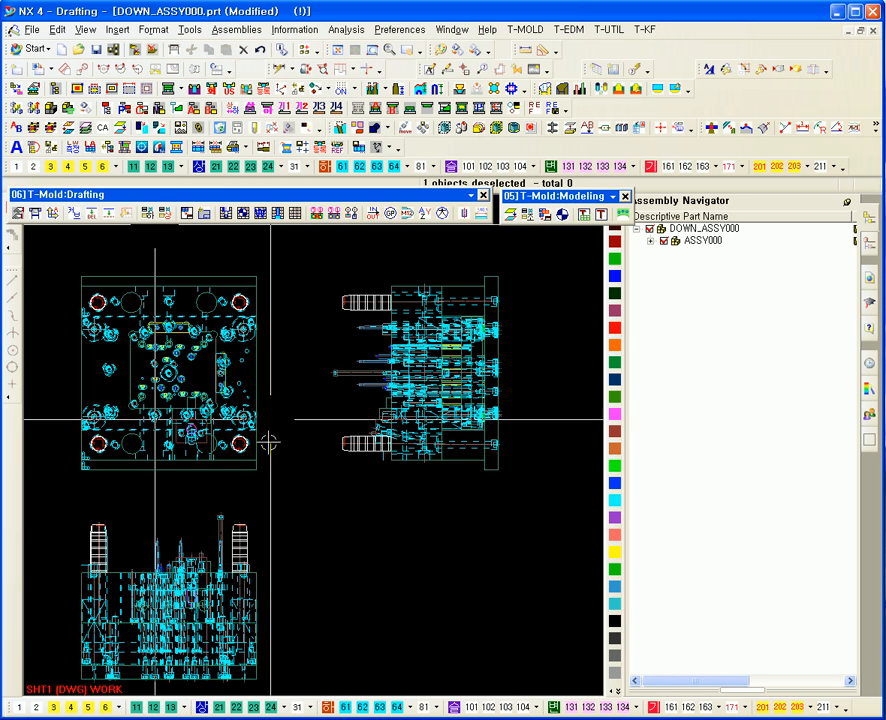
key("Escape")
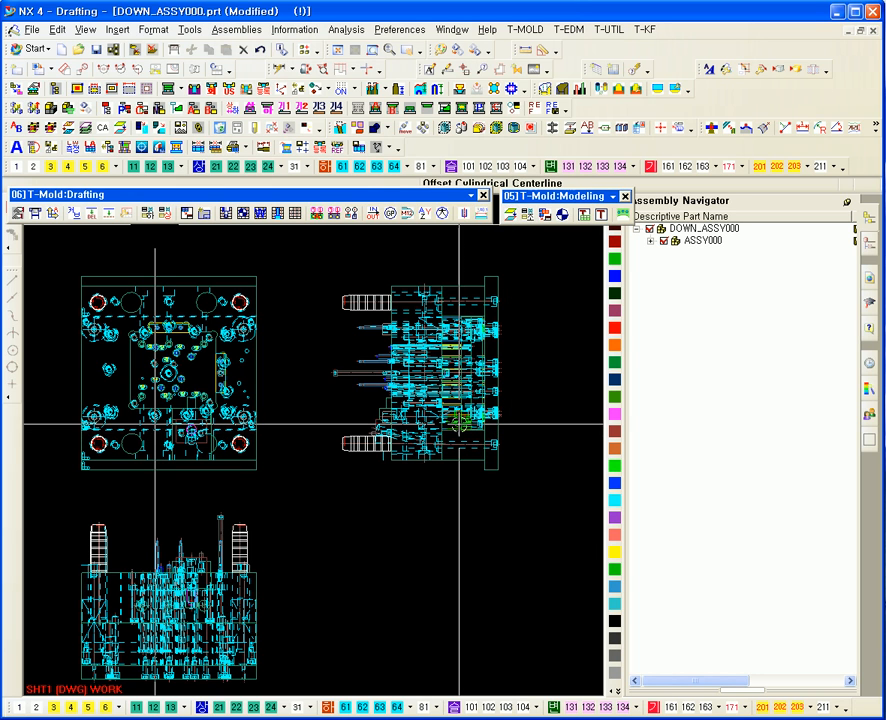